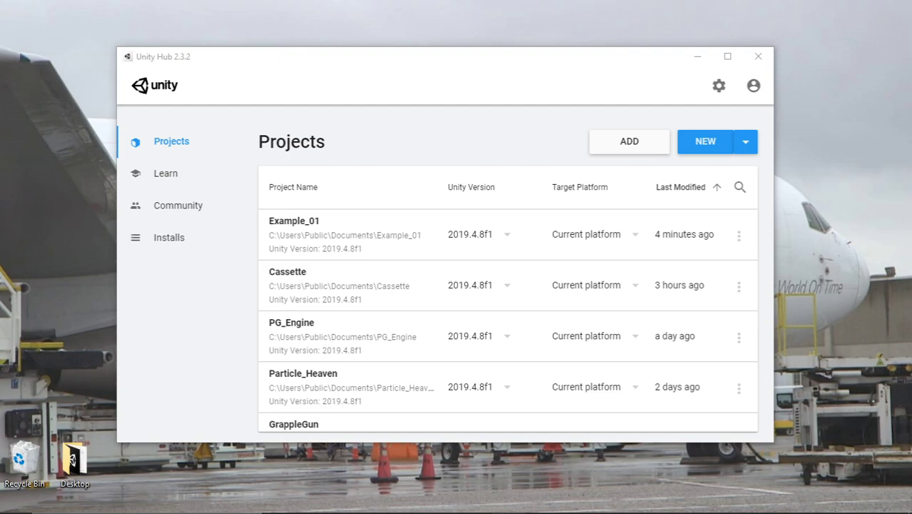
Check the Unity versions offered for the Example_01 project and the dialog for adding an existing project, leaving both unchanged.
{"action": "left_click_drag", "start_coordinate": [585, 63], "coordinate": [590, 64]}
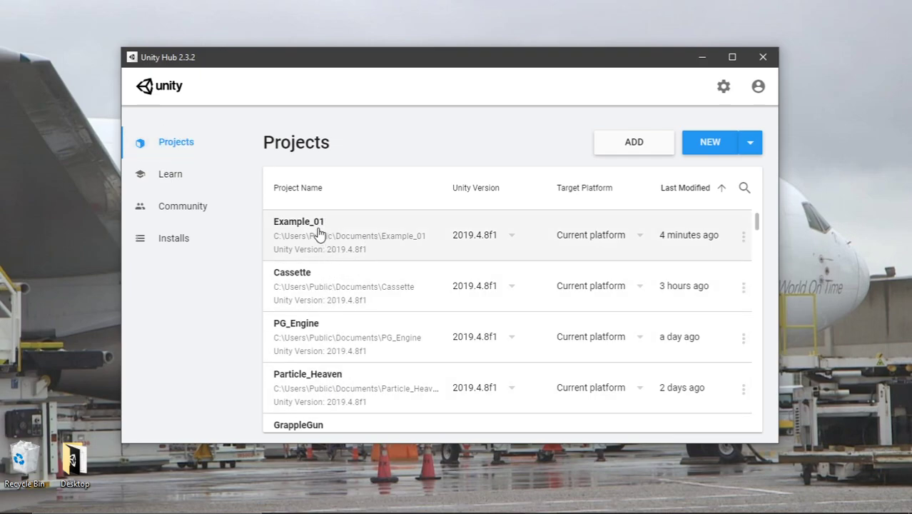
{"action": "left_click", "coordinate": [499, 235]}
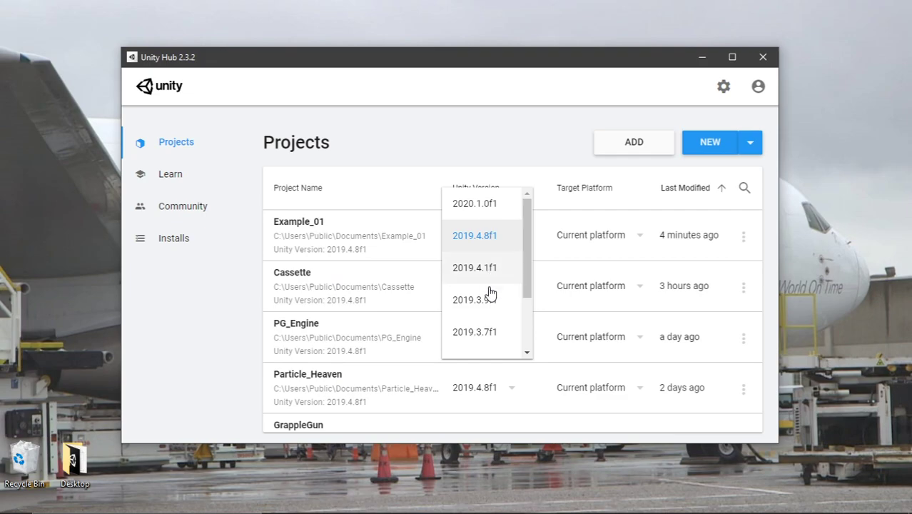
{"action": "left_click", "coordinate": [493, 140]}
{"action": "left_click", "coordinate": [640, 143]}
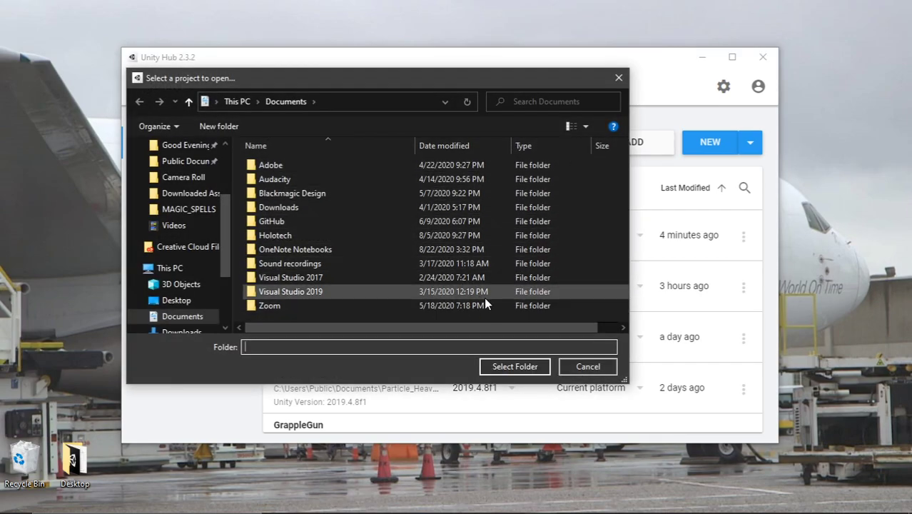
{"action": "left_click", "coordinate": [587, 366]}
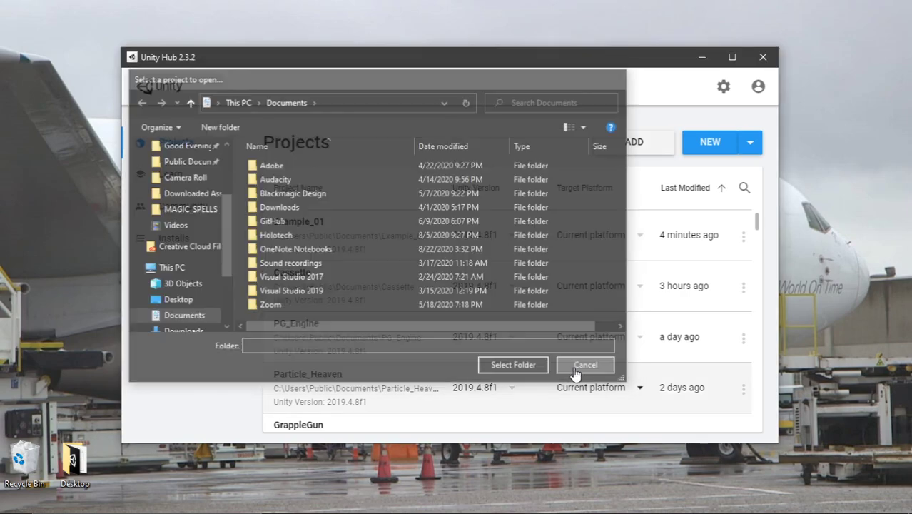
View the new-project templates and the list of Unity versions available for creating a project, without creating one.
{"action": "left_click", "coordinate": [708, 147]}
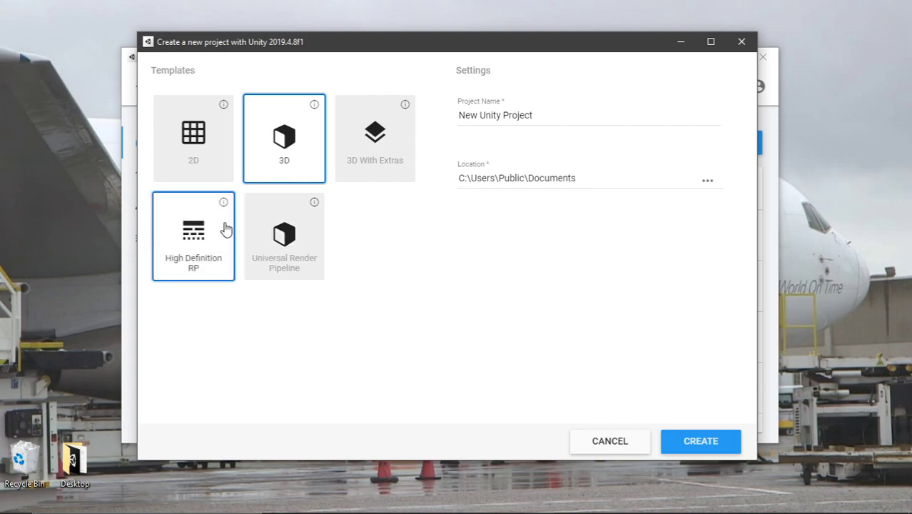
{"action": "left_click", "coordinate": [608, 441]}
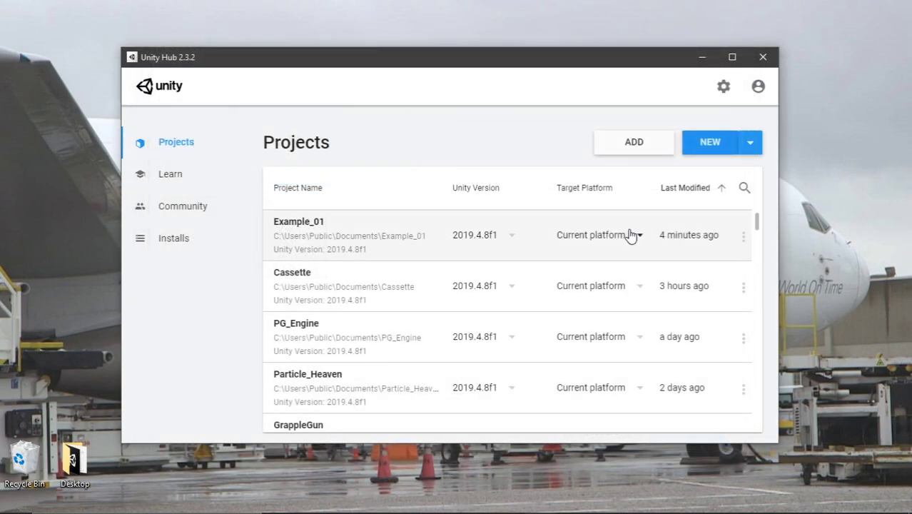
{"action": "left_click", "coordinate": [759, 143]}
{"action": "scroll", "coordinate": [721, 325], "scroll_direction": "down", "scroll_amount": 1}
{"action": "scroll", "coordinate": [768, 204], "scroll_direction": "up", "scroll_amount": 1}
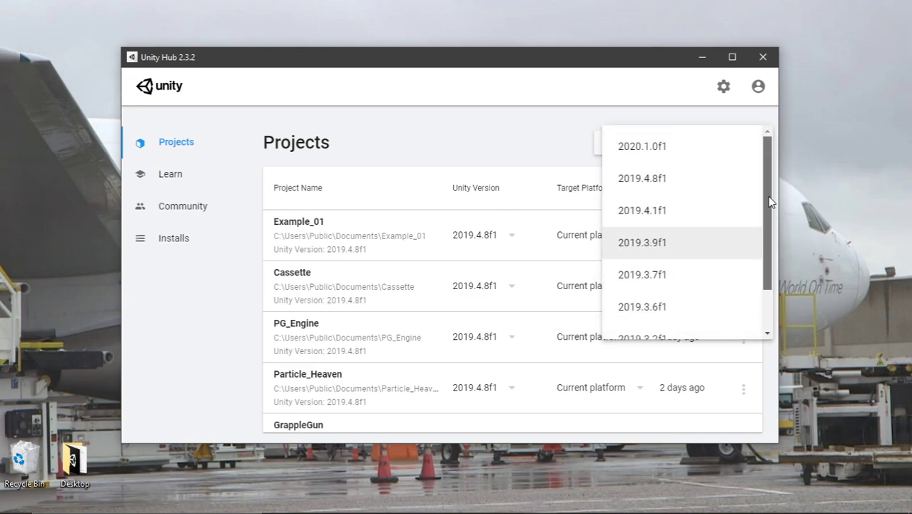
{"action": "scroll", "coordinate": [764, 250], "scroll_direction": "down", "scroll_amount": 1}
{"action": "scroll", "coordinate": [735, 214], "scroll_direction": "up", "scroll_amount": 1}
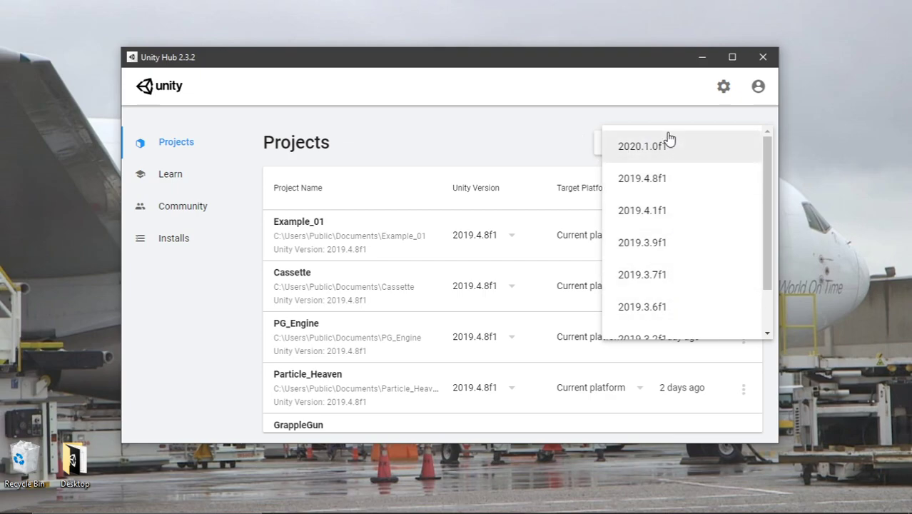
{"action": "left_click", "coordinate": [478, 141]}
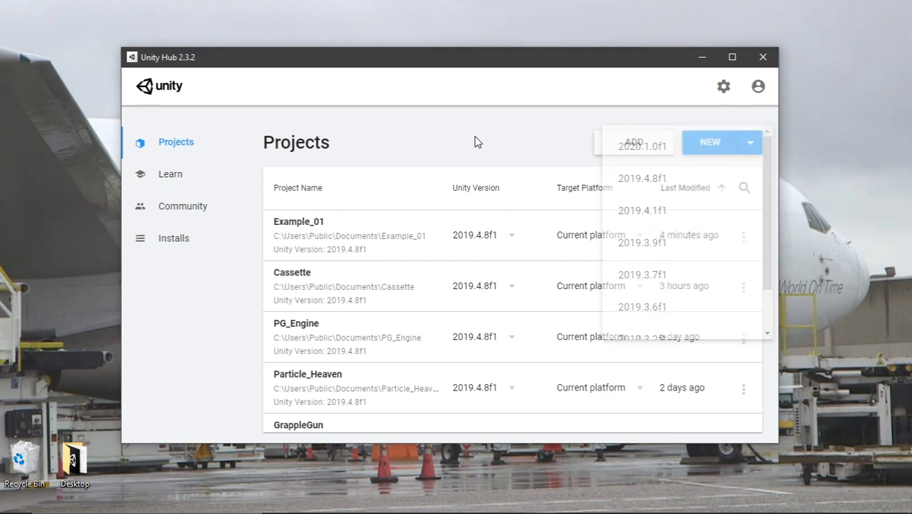
Browse the learning projects and the community resources in the hub.
{"action": "left_click", "coordinate": [192, 173]}
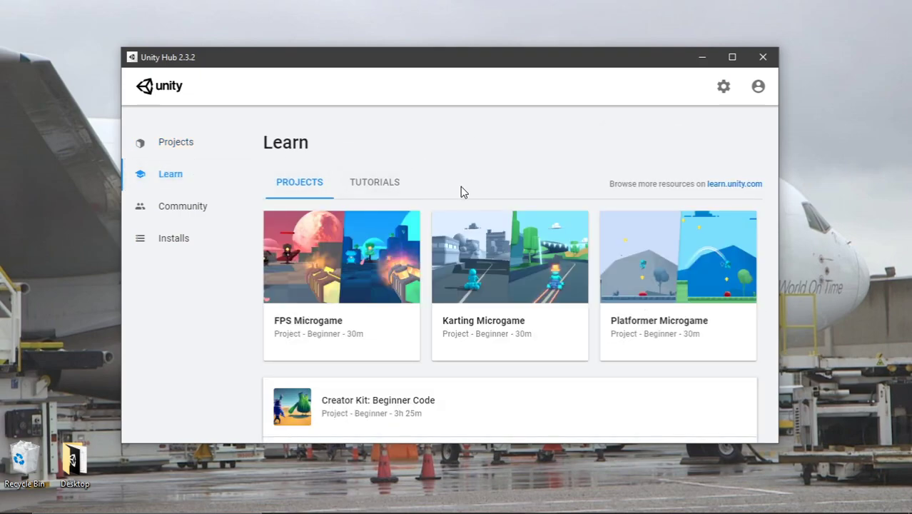
{"action": "mouse_move", "coordinate": [769, 228]}
{"action": "left_mouse_down"}
{"action": "mouse_move", "coordinate": [773, 397]}
{"action": "mouse_move", "coordinate": [768, 218]}
{"action": "left_mouse_up"}
{"action": "left_click", "coordinate": [174, 208]}
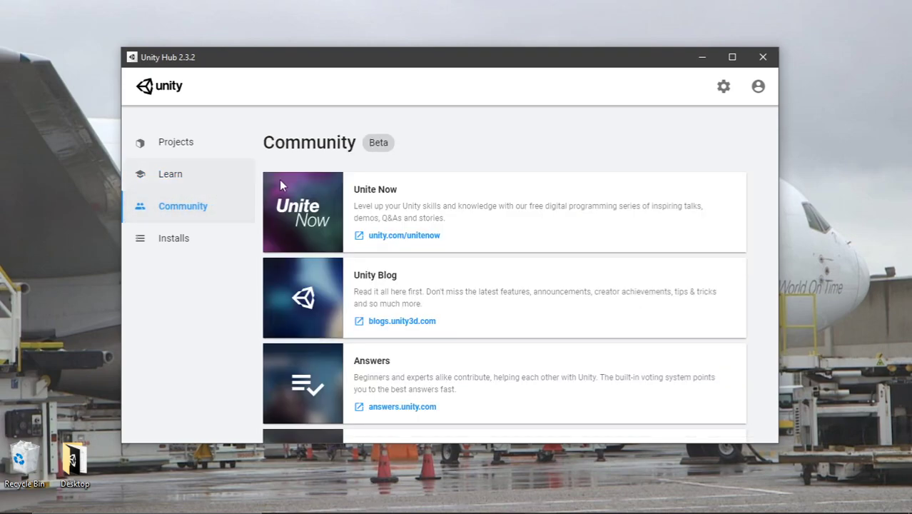
{"action": "scroll", "coordinate": [426, 194], "scroll_direction": "down", "scroll_amount": 2}
{"action": "scroll", "coordinate": [426, 194], "scroll_direction": "up", "scroll_amount": 1}
{"action": "scroll", "coordinate": [426, 192], "scroll_direction": "up", "scroll_amount": 1}
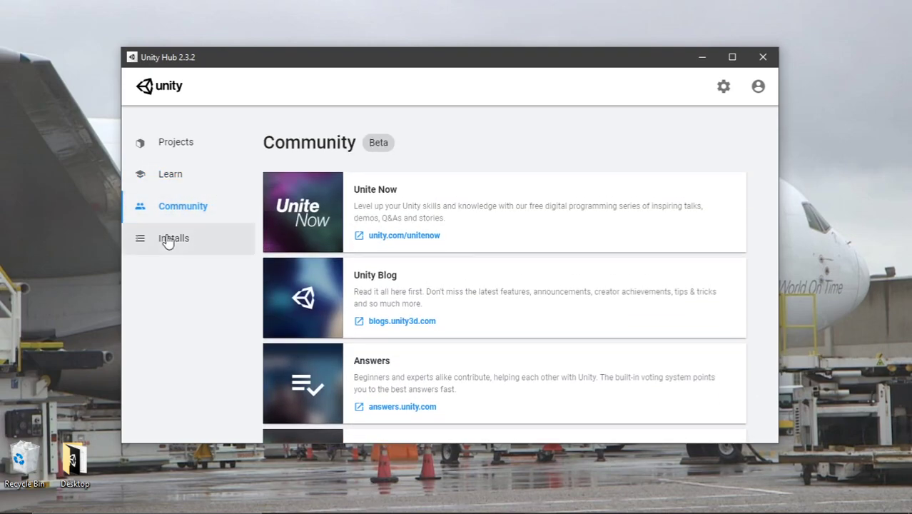
Review the installed Unity versions and the releases offered for installation, without adding one.
{"action": "left_click", "coordinate": [166, 239]}
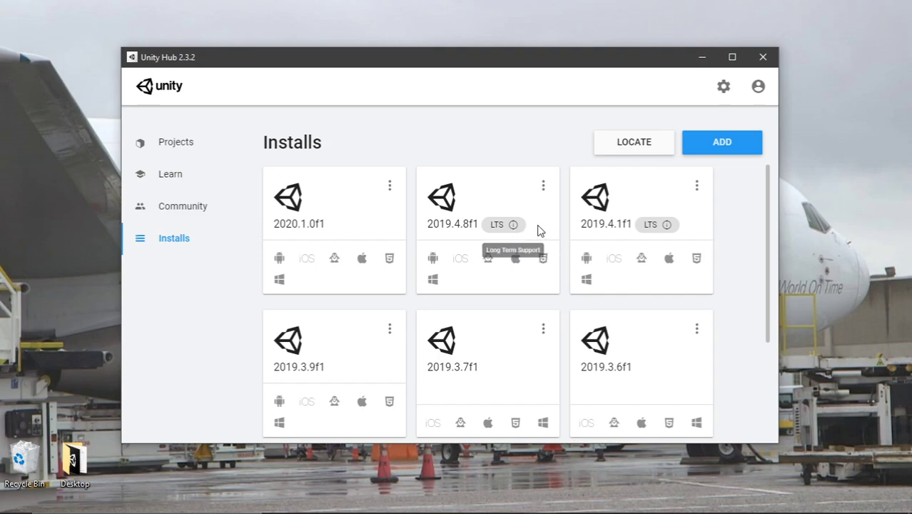
{"action": "left_click", "coordinate": [720, 141]}
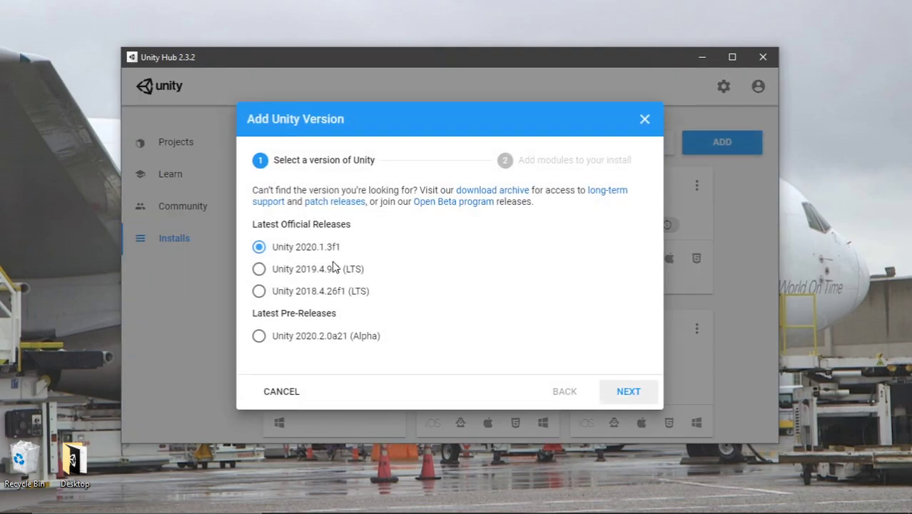
{"action": "left_click", "coordinate": [285, 394]}
{"action": "left_click_drag", "start_coordinate": [767, 271], "coordinate": [767, 241]}
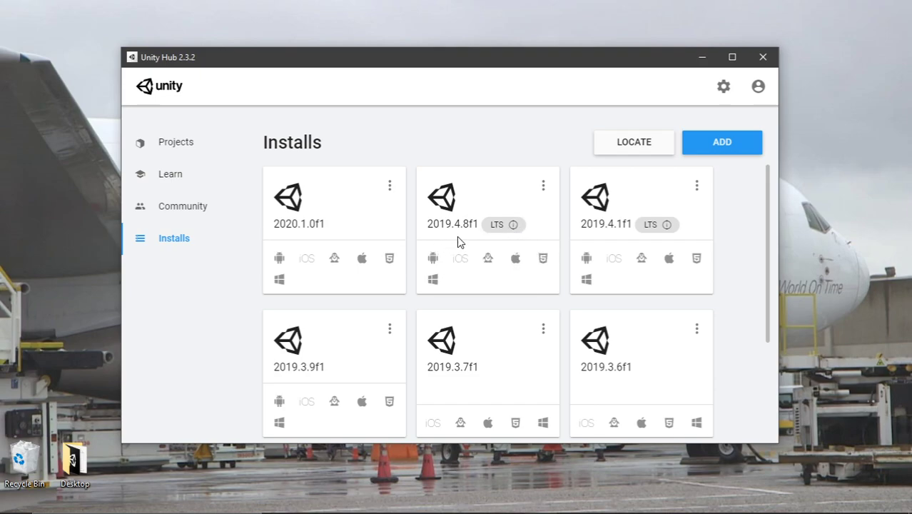
Open the Example_01 project from the projects list.
{"action": "left_click", "coordinate": [186, 143]}
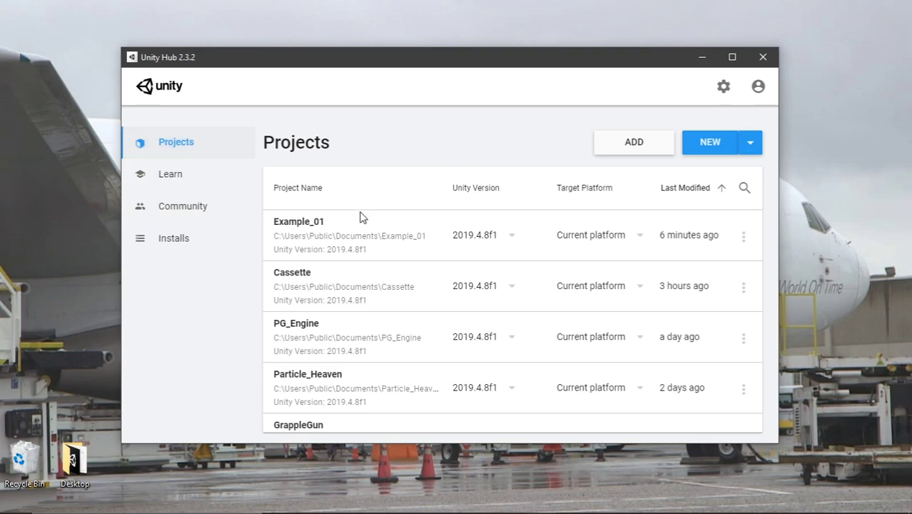
{"action": "left_click", "coordinate": [322, 227]}
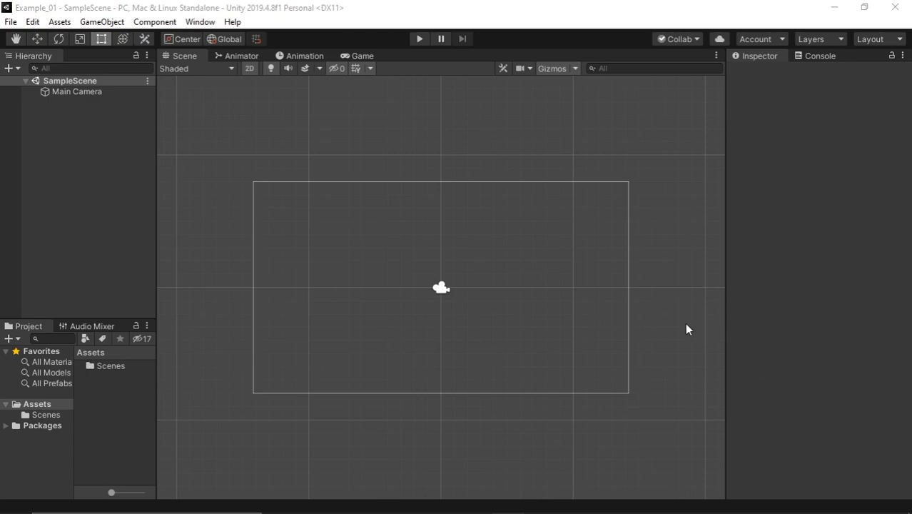
{"action": "middle_click_drag", "start_coordinate": [631, 346], "coordinate": [646, 343]}
{"action": "scroll", "coordinate": [538, 340], "scroll_direction": "up", "scroll_amount": 3}
{"action": "middle_click_drag", "start_coordinate": [544, 341], "coordinate": [537, 326]}
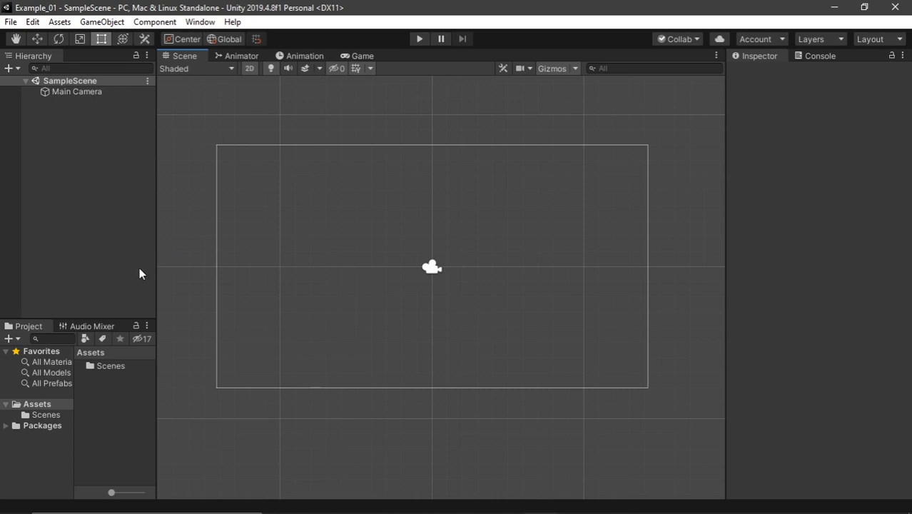
Remove the Audio Mixer from the layout and resize the Hierarchy and Project panels, giving the Project panel more height.
{"action": "left_click_drag", "start_coordinate": [111, 316], "coordinate": [110, 277]}
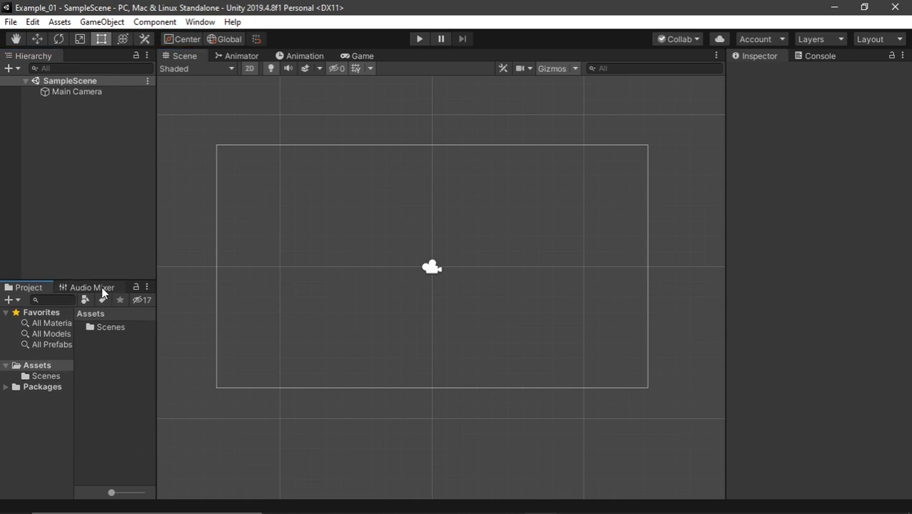
{"action": "right_click", "coordinate": [102, 286]}
{"action": "left_click", "coordinate": [148, 428]}
{"action": "left_click", "coordinate": [760, 142]}
{"action": "left_click_drag", "start_coordinate": [157, 165], "coordinate": [166, 163]}
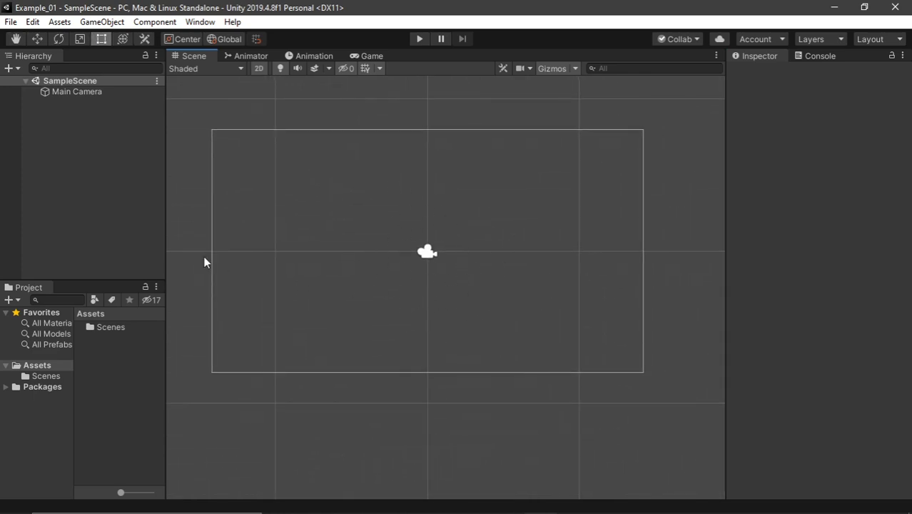
{"action": "left_click_drag", "start_coordinate": [166, 215], "coordinate": [174, 214]}
{"action": "right_click", "coordinate": [88, 143]}
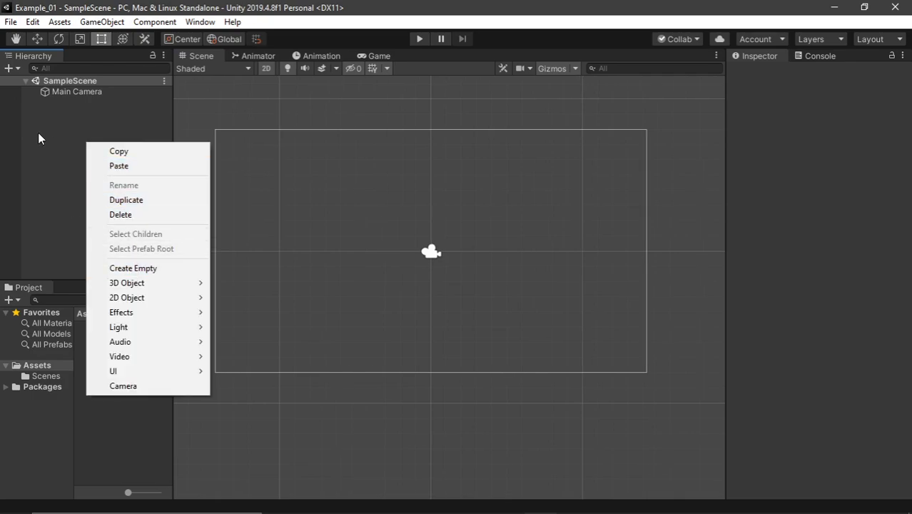
{"action": "left_click", "coordinate": [63, 129]}
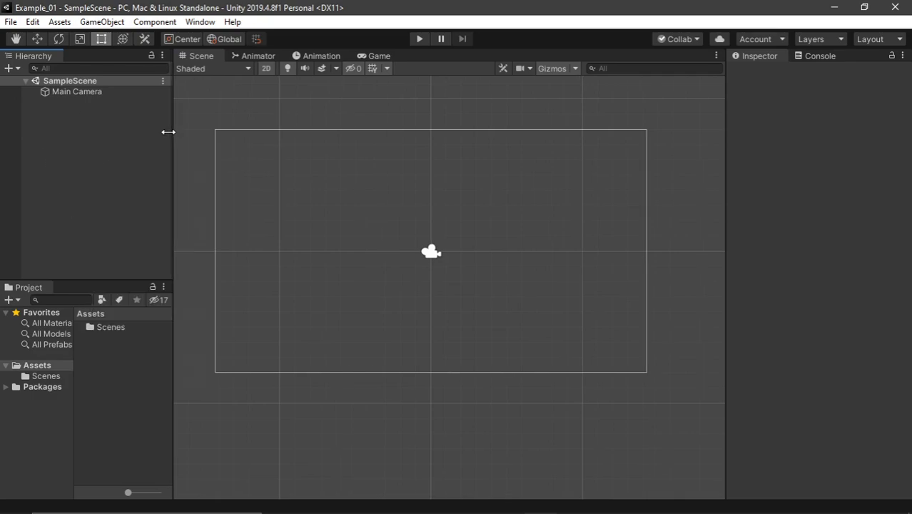
{"action": "left_click_drag", "start_coordinate": [169, 132], "coordinate": [154, 123]}
Look through the Animator, Animation and Game views, and reposition the Game view directly beside the Scene view.
{"action": "left_click", "coordinate": [232, 58]}
{"action": "left_click", "coordinate": [289, 55]}
{"action": "left_click", "coordinate": [350, 57]}
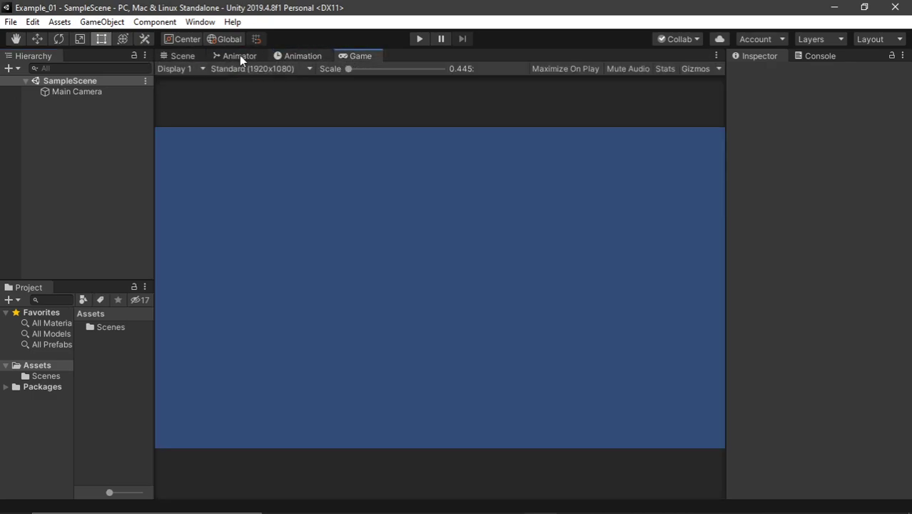
{"action": "left_click", "coordinate": [190, 58]}
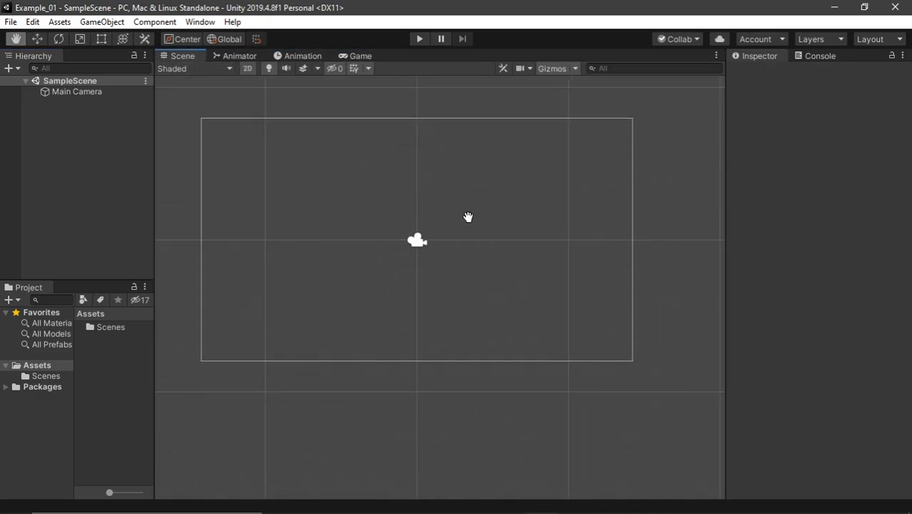
{"action": "left_click_drag", "start_coordinate": [354, 55], "coordinate": [236, 57]}
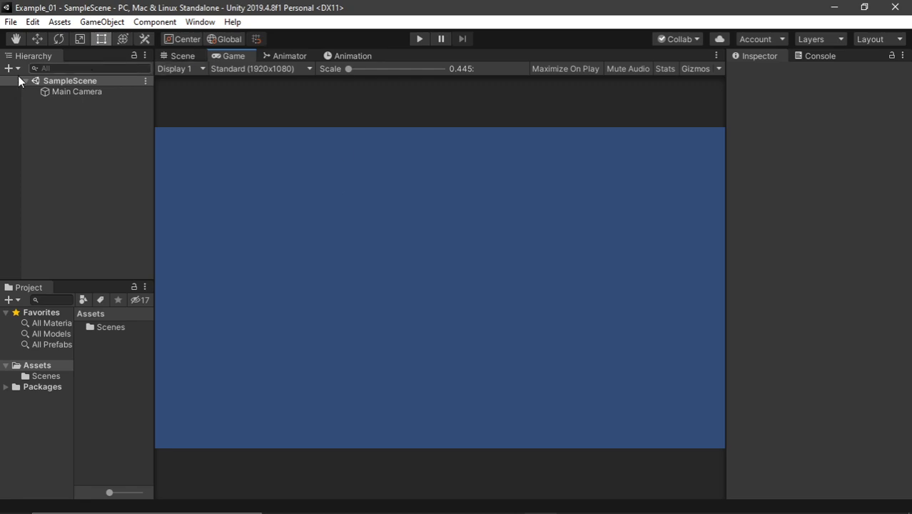
Select the Main Camera, make the Project panel taller and display the camera in the Scene view.
{"action": "left_click", "coordinate": [49, 90]}
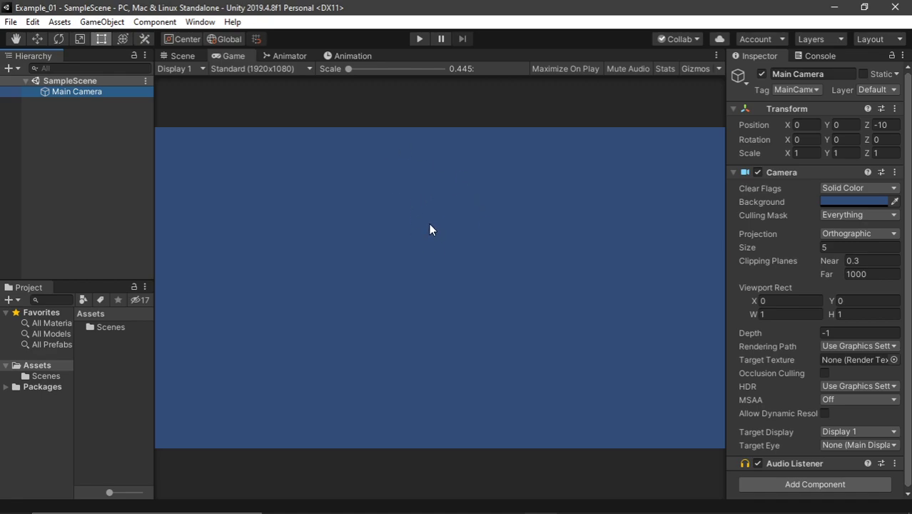
{"action": "left_click_drag", "start_coordinate": [89, 280], "coordinate": [89, 241]}
{"action": "left_click", "coordinate": [180, 56]}
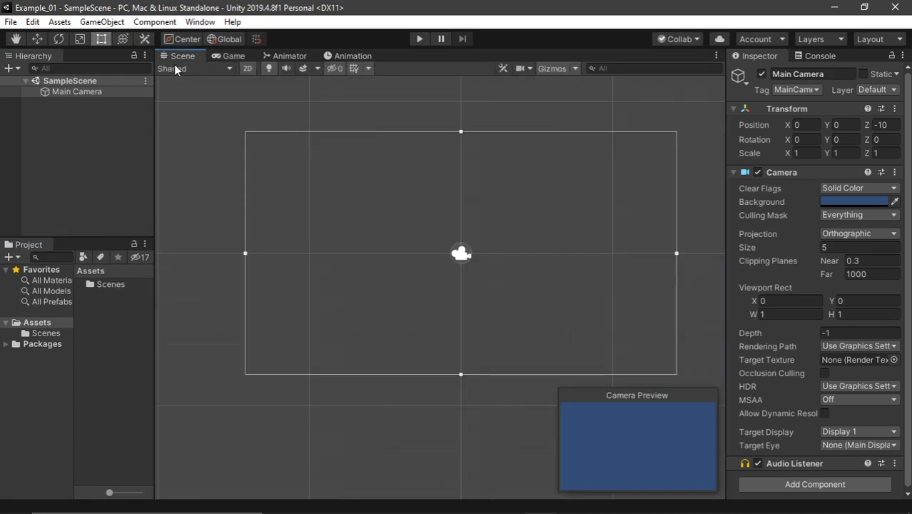
Clear the selection and widen the Hierarchy and Project panels, making the Project panel slightly shorter.
{"action": "left_click_drag", "start_coordinate": [151, 186], "coordinate": [168, 187]}
{"action": "left_click", "coordinate": [152, 189]}
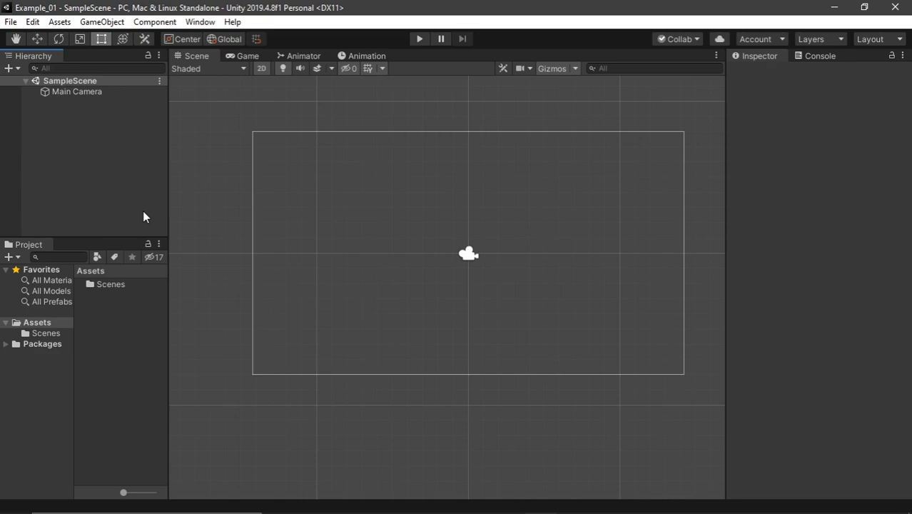
{"action": "left_click_drag", "start_coordinate": [91, 241], "coordinate": [92, 249]}
{"action": "left_click", "coordinate": [118, 377]}
{"action": "left_click_drag", "start_coordinate": [167, 368], "coordinate": [170, 367]}
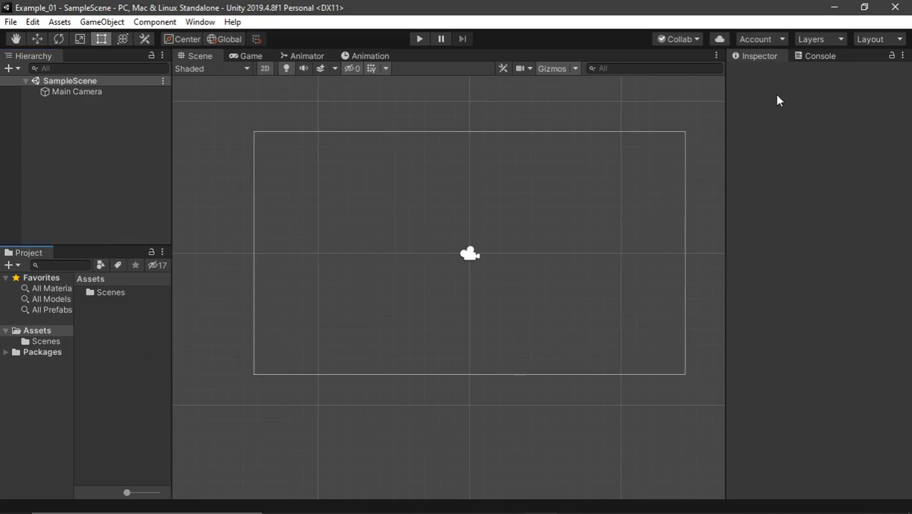
Create an empty game object in SampleScene.
{"action": "left_click", "coordinate": [96, 147]}
{"action": "right_click", "coordinate": [63, 136]}
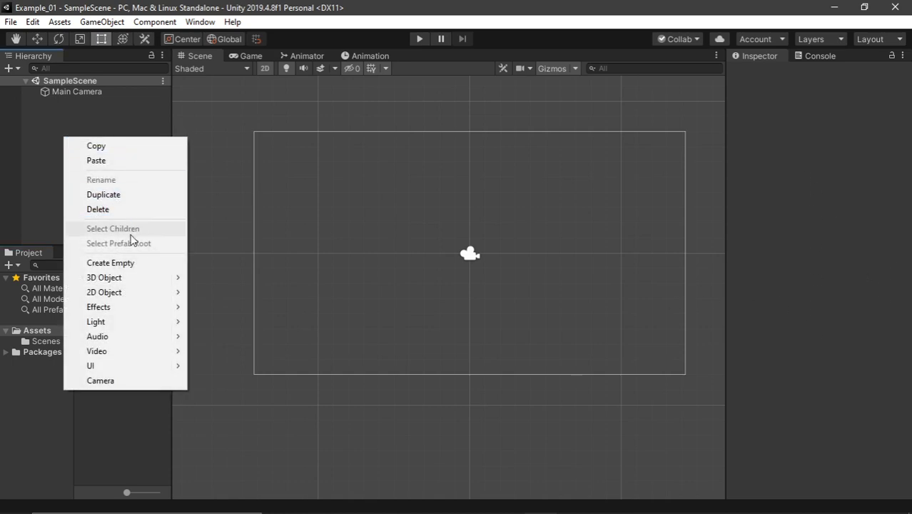
{"action": "left_click", "coordinate": [128, 261]}
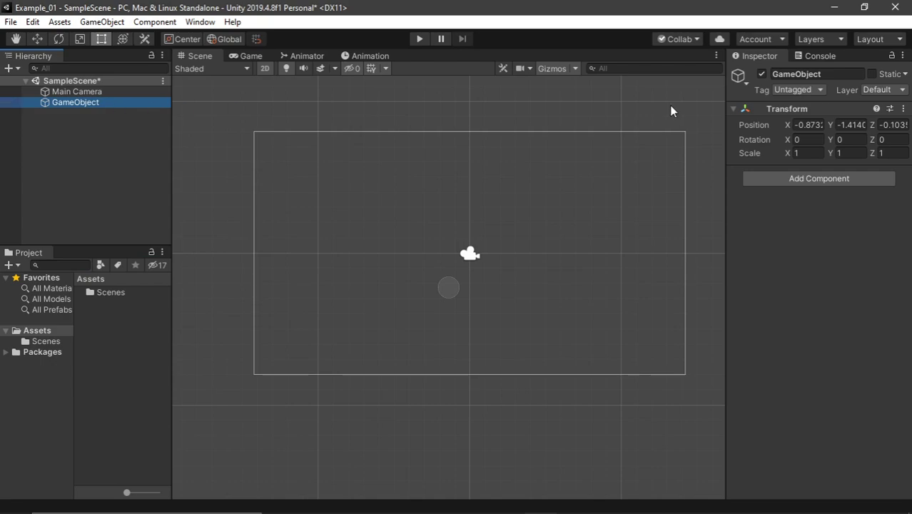
Rename the new empty game object as Test.
{"action": "left_click", "coordinate": [66, 102]}
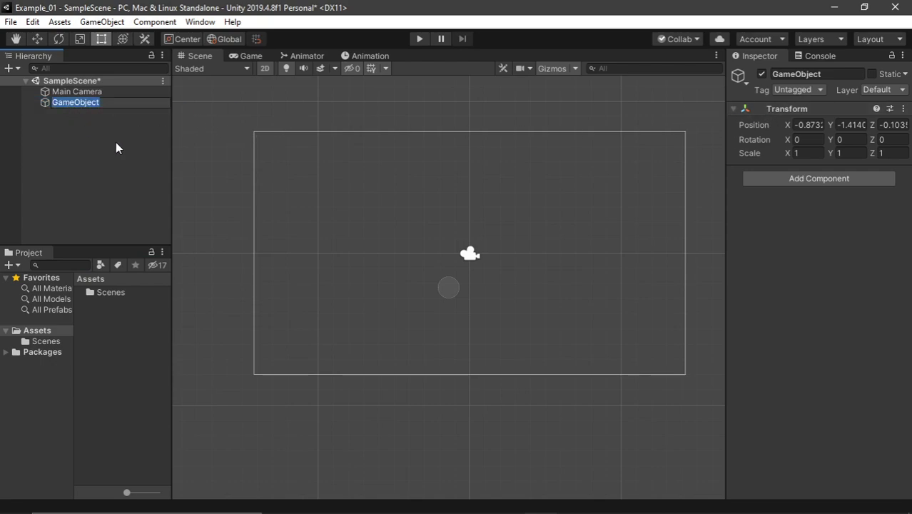
{"action": "left_click", "coordinate": [116, 142]}
{"action": "left_click", "coordinate": [82, 104]}
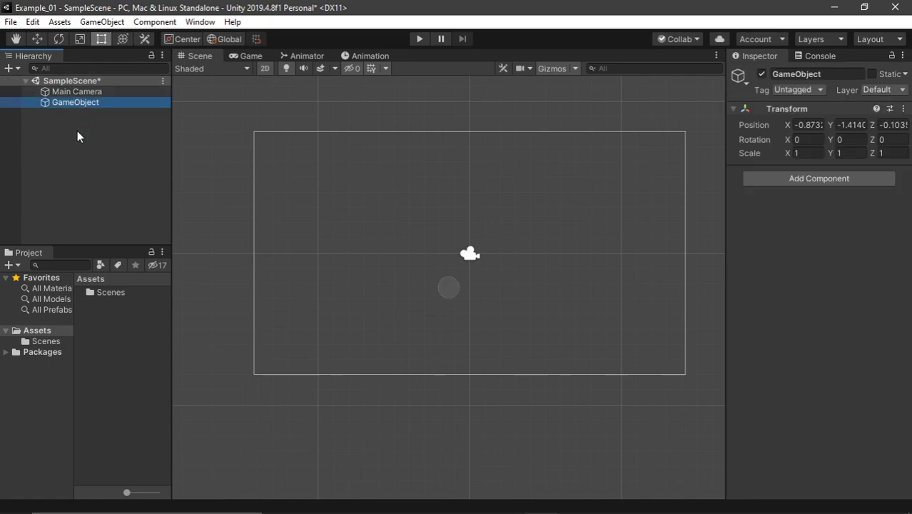
{"action": "key", "text": "F2"}
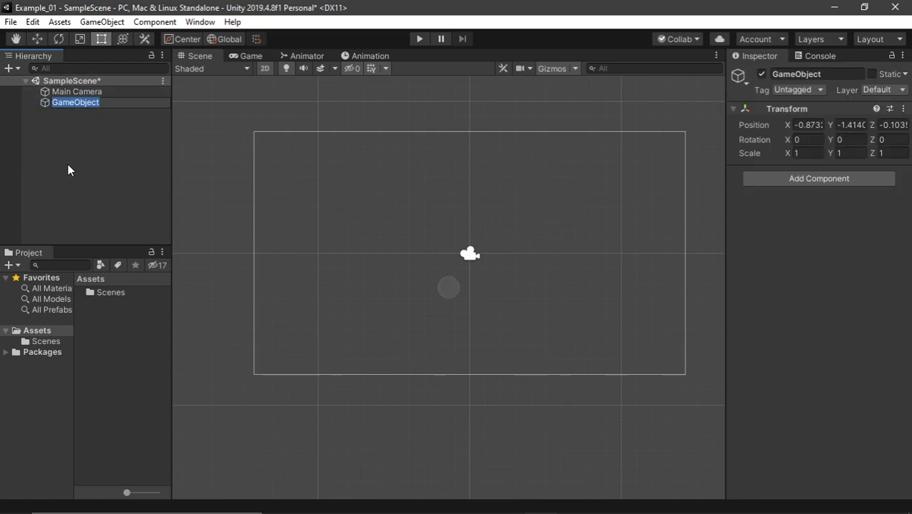
{"action": "type", "text": "Test"}
{"action": "key", "text": "Return"}
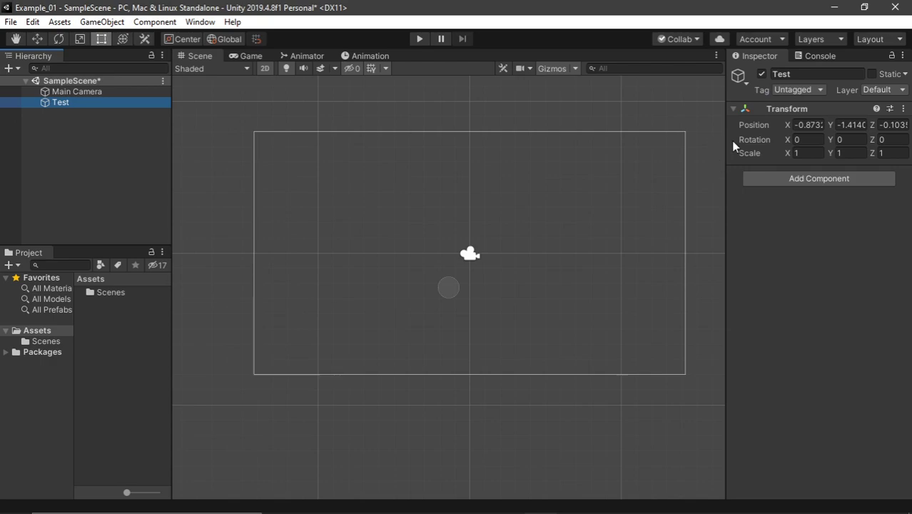
Reset the Transform component of the Test object.
{"action": "left_click", "coordinate": [904, 109]}
{"action": "left_click", "coordinate": [898, 123]}
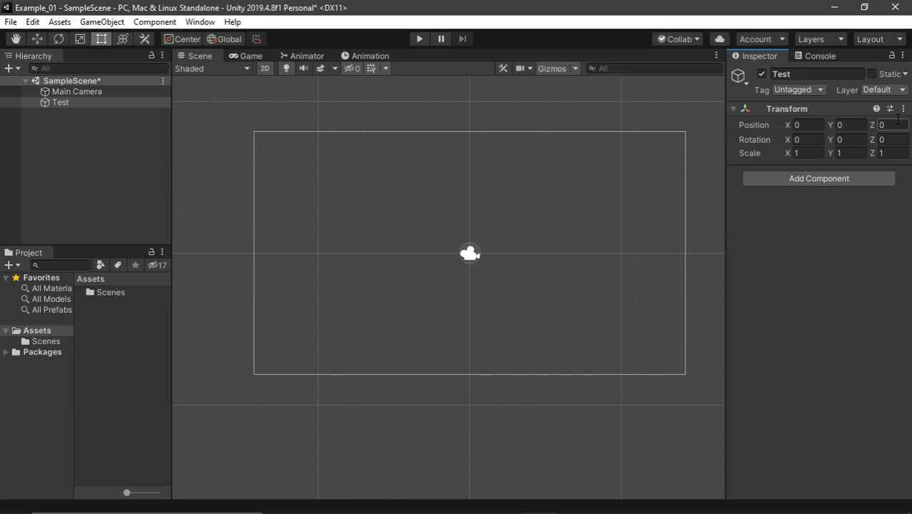
{"action": "scroll", "coordinate": [465, 254], "scroll_direction": "up", "scroll_amount": 2}
{"action": "left_click", "coordinate": [903, 108]}
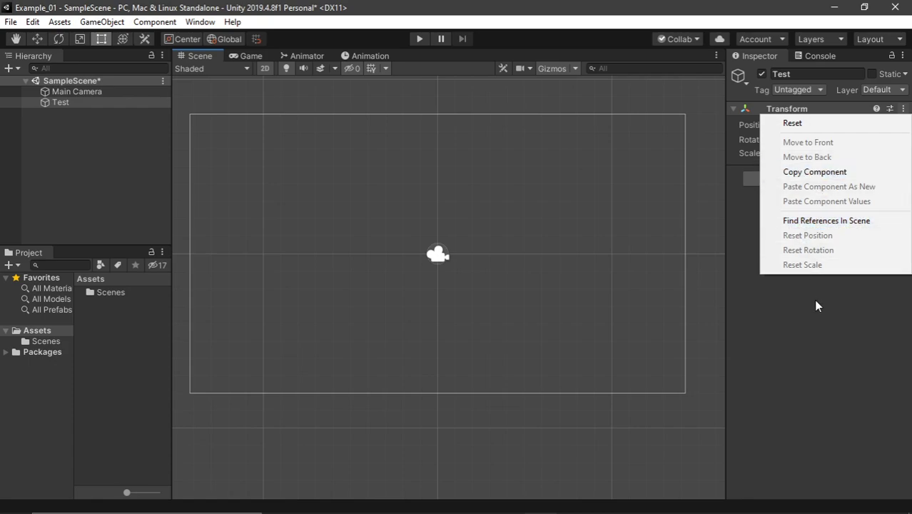
{"action": "left_click", "coordinate": [806, 122]}
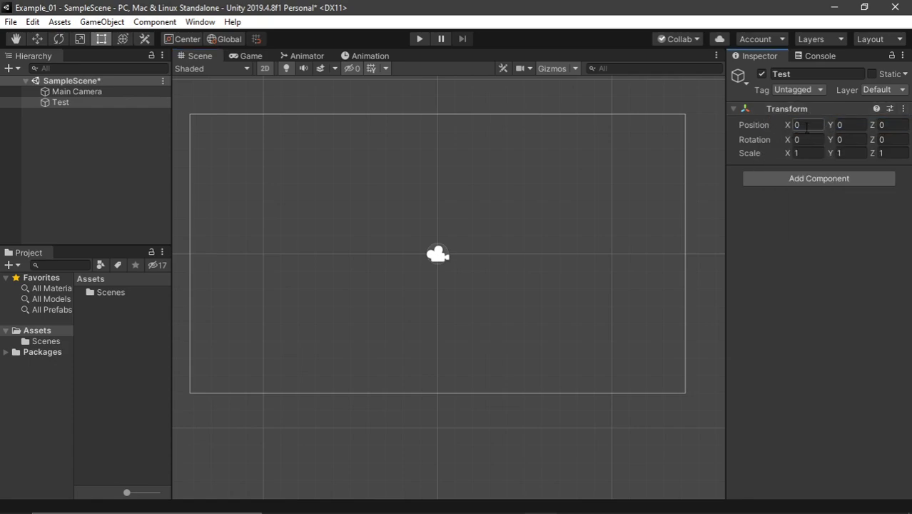
Save SampleScene with the Test object at its reset position.
{"action": "mouse_move", "coordinate": [788, 128]}
{"action": "left_mouse_down"}
{"action": "mouse_move", "coordinate": [814, 128]}
{"action": "mouse_move", "coordinate": [772, 134]}
{"action": "left_mouse_up"}
{"action": "mouse_move", "coordinate": [829, 127]}
{"action": "left_mouse_down"}
{"action": "mouse_move", "coordinate": [871, 127]}
{"action": "mouse_move", "coordinate": [787, 127]}
{"action": "mouse_move", "coordinate": [828, 136]}
{"action": "mouse_move", "coordinate": [820, 137]}
{"action": "left_mouse_up"}
{"action": "left_click", "coordinate": [750, 222]}
{"action": "key", "text": "ctrl+s"}
Search the components for "sprite renderer" and add a Sprite Renderer to the Test object.
{"action": "left_click", "coordinate": [789, 184]}
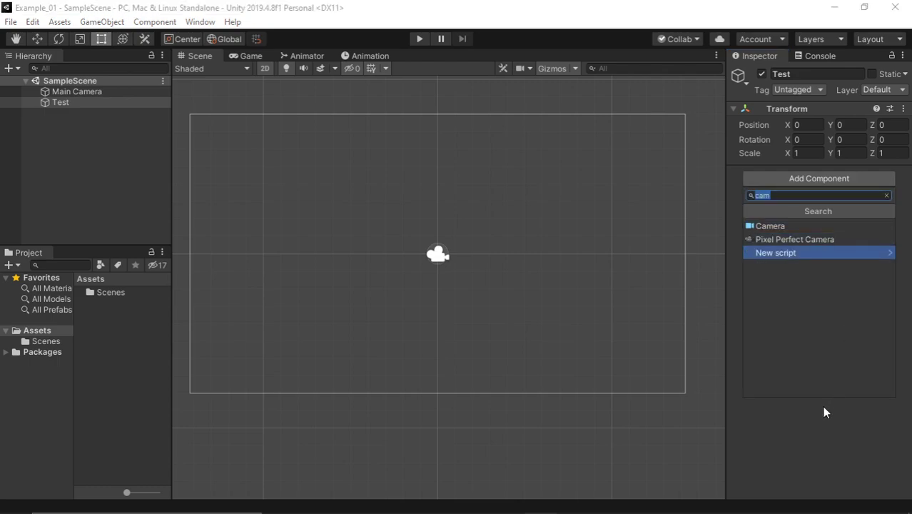
{"action": "left_click", "coordinate": [887, 195]}
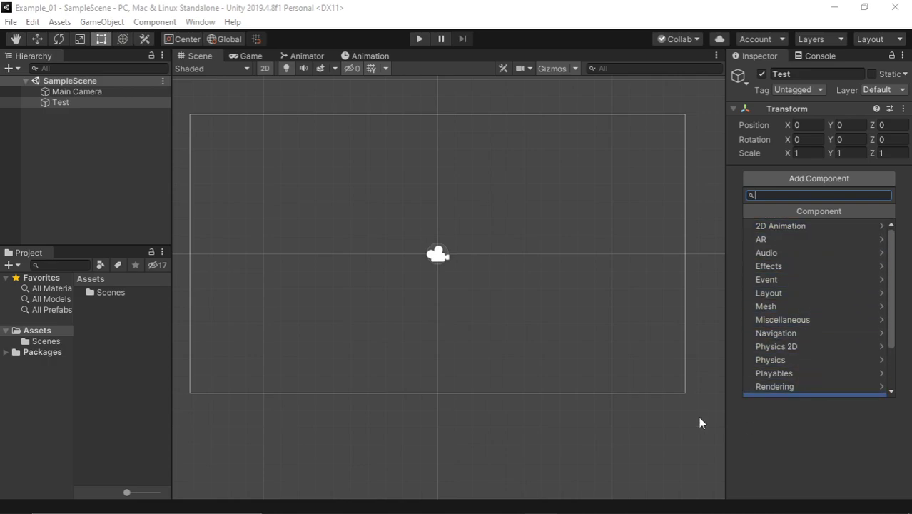
{"action": "type", "text": "sprite renderer"}
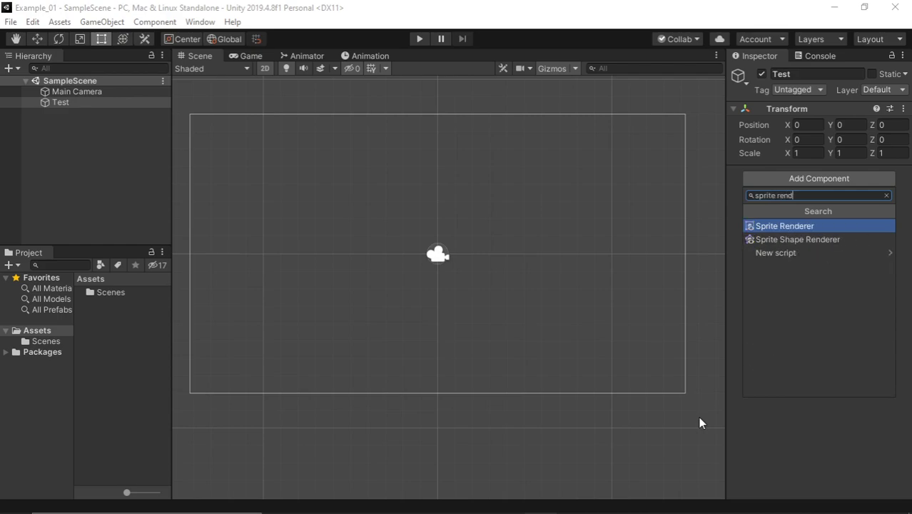
{"action": "left_click", "coordinate": [801, 227]}
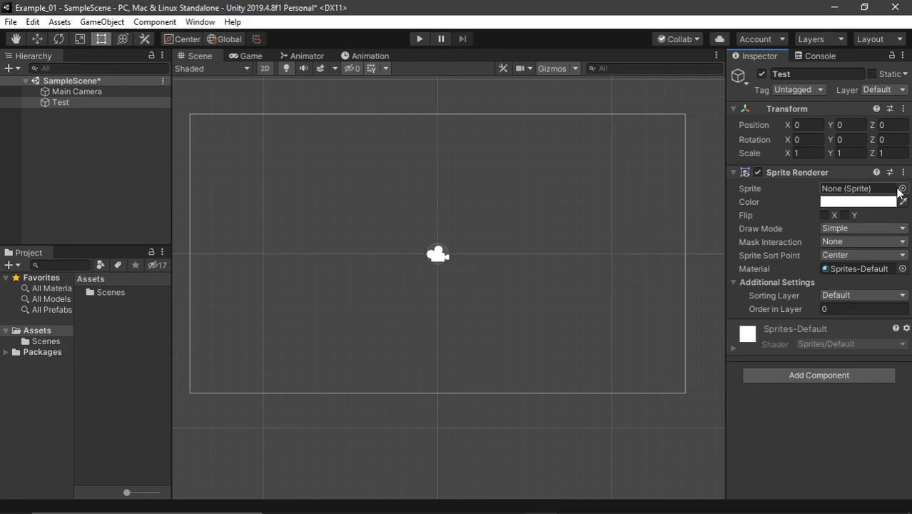
{"action": "key", "text": "q"}
{"action": "key", "text": "t"}
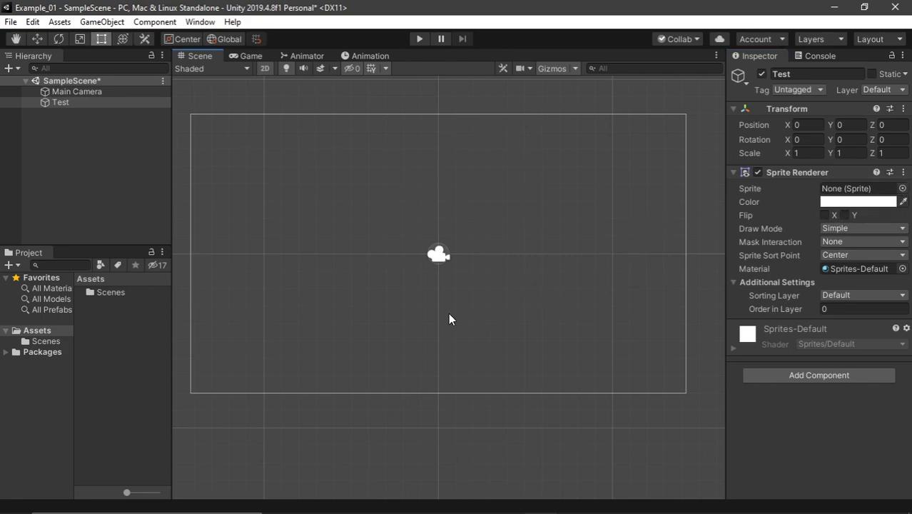
Remove the Sprite Renderer component from Test and look through the categories of components that can be added.
{"action": "left_click", "coordinate": [903, 172]}
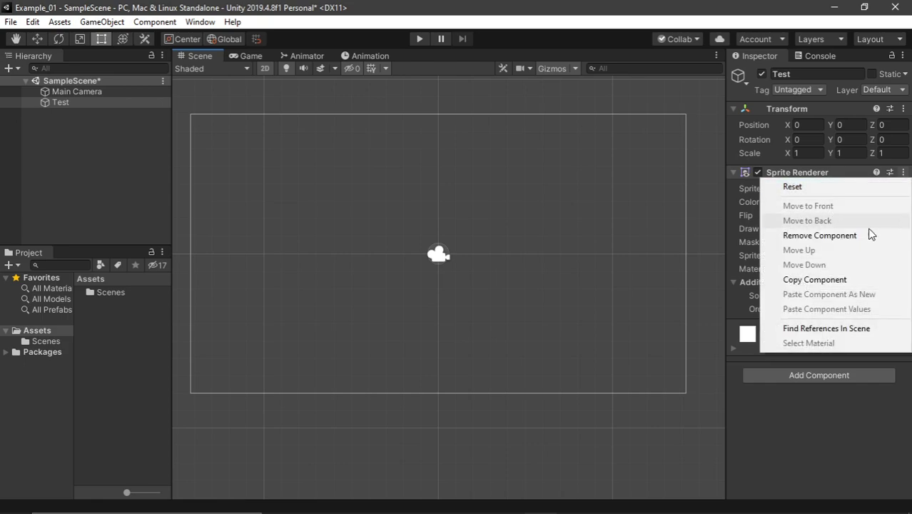
{"action": "left_click", "coordinate": [864, 235]}
{"action": "left_click", "coordinate": [804, 182]}
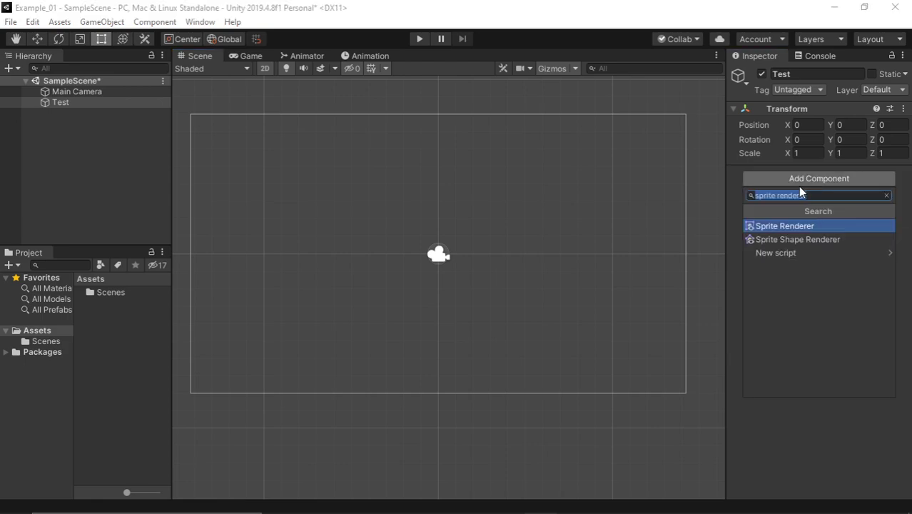
{"action": "left_click", "coordinate": [887, 195]}
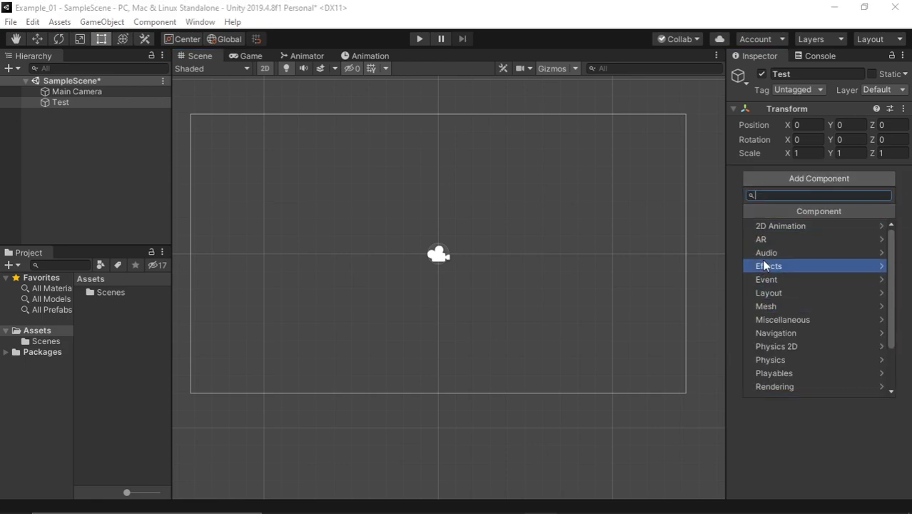
{"action": "mouse_move", "coordinate": [891, 269]}
{"action": "left_mouse_down"}
{"action": "mouse_move", "coordinate": [889, 307]}
{"action": "mouse_move", "coordinate": [889, 257]}
{"action": "left_mouse_up"}
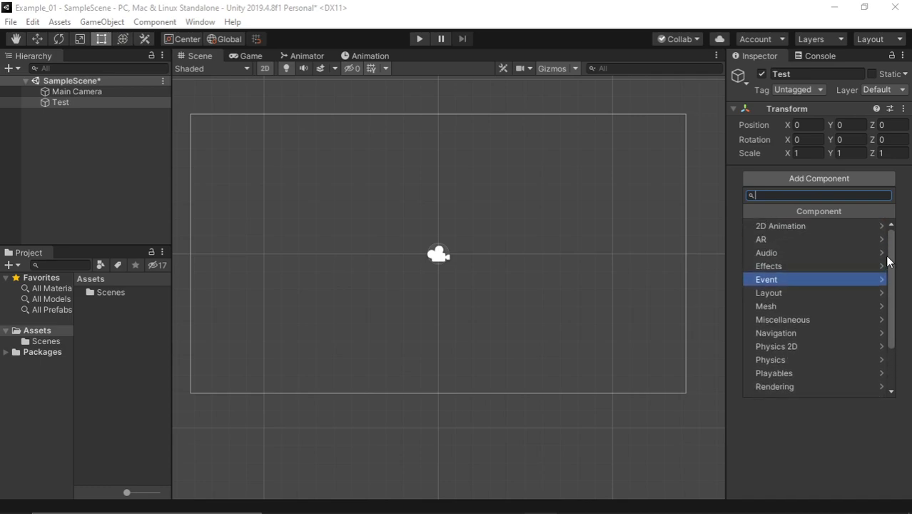
{"action": "left_click", "coordinate": [807, 433]}
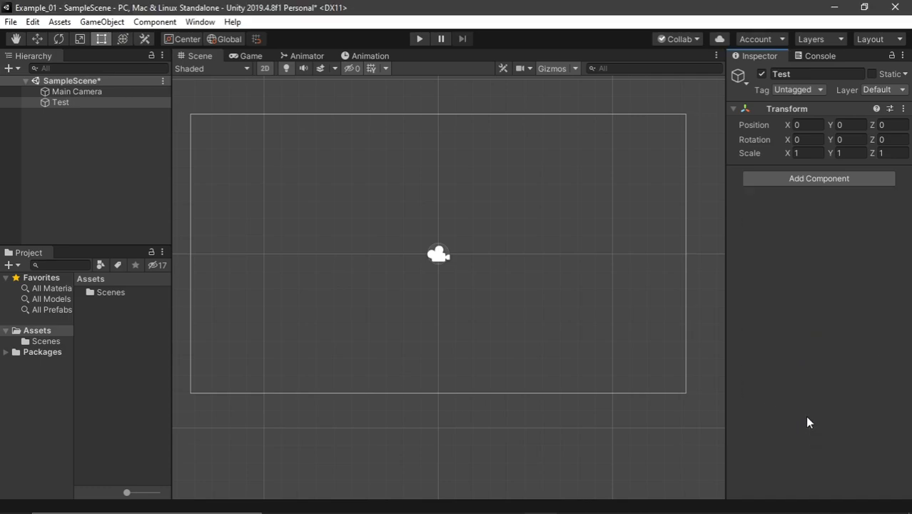
Delete the Test object from SampleScene.
{"action": "left_click", "coordinate": [149, 174]}
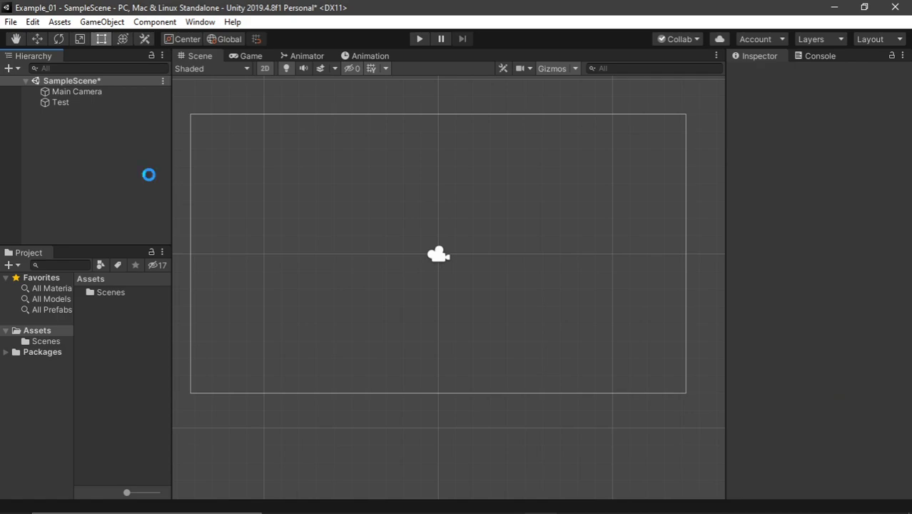
{"action": "right_click", "coordinate": [66, 103]}
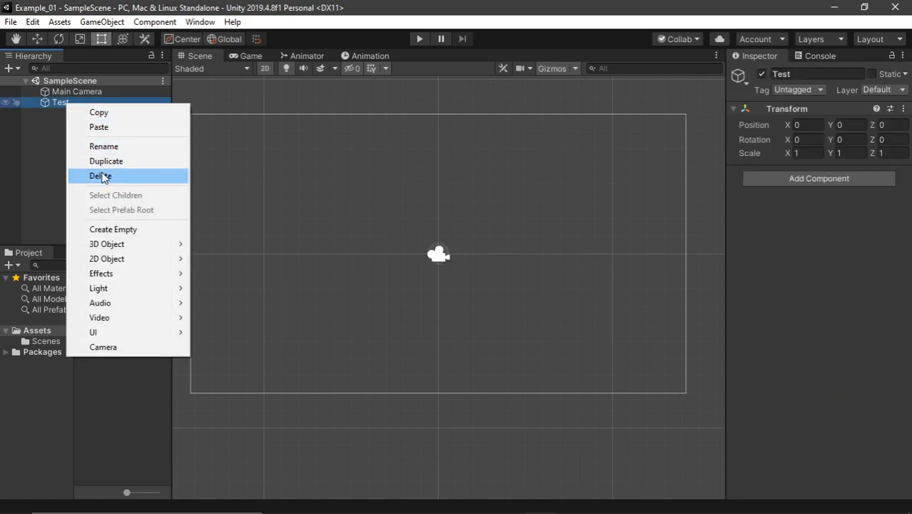
{"action": "left_click", "coordinate": [101, 176]}
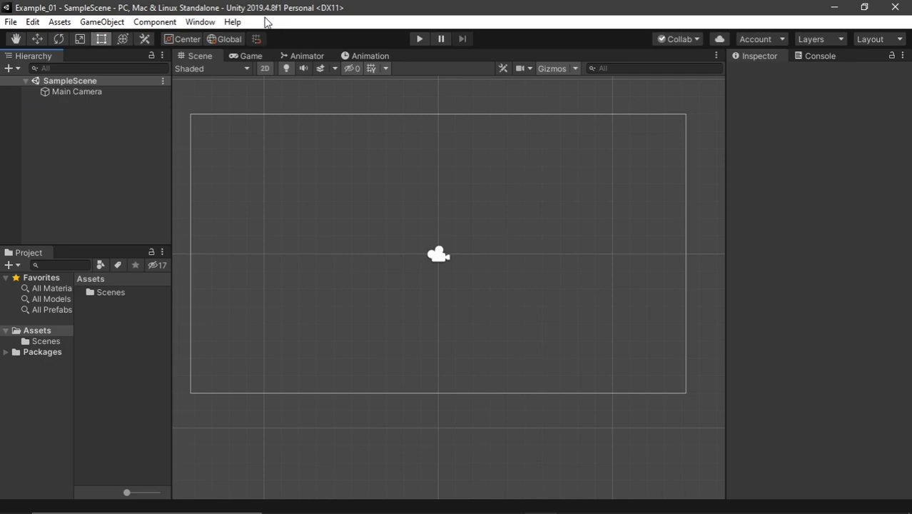
{"action": "left_click", "coordinate": [233, 21]}
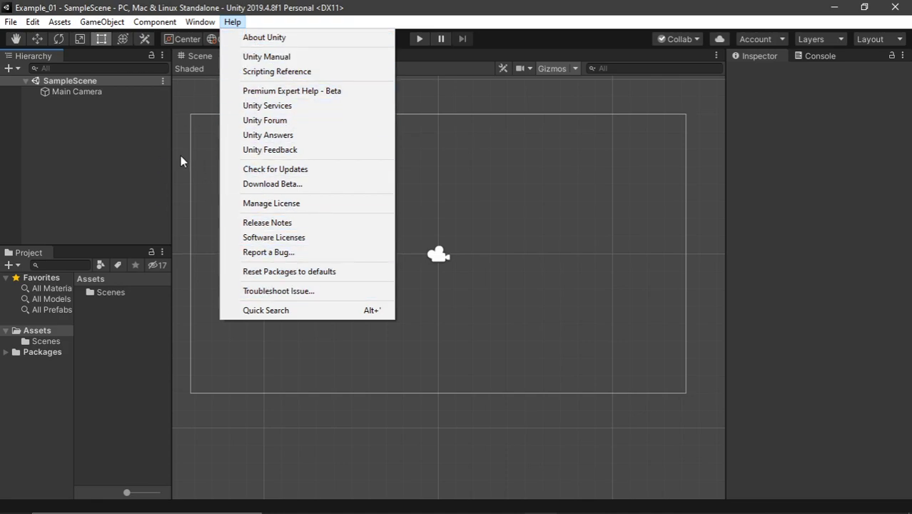
{"action": "left_click", "coordinate": [114, 165]}
{"action": "left_click", "coordinate": [12, 22]}
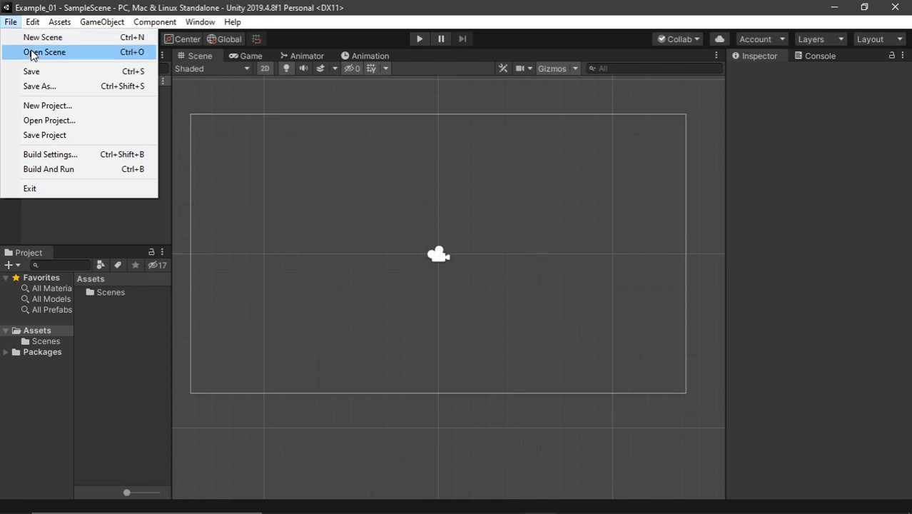
{"action": "left_click", "coordinate": [102, 351]}
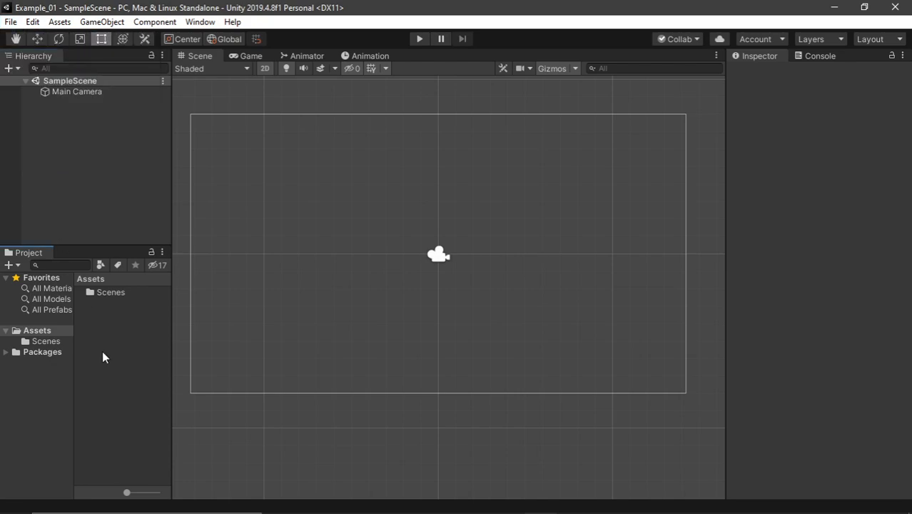
Open the Scenes folder in the project's assets.
{"action": "double_click", "coordinate": [105, 294]}
{"action": "left_click", "coordinate": [123, 335]}
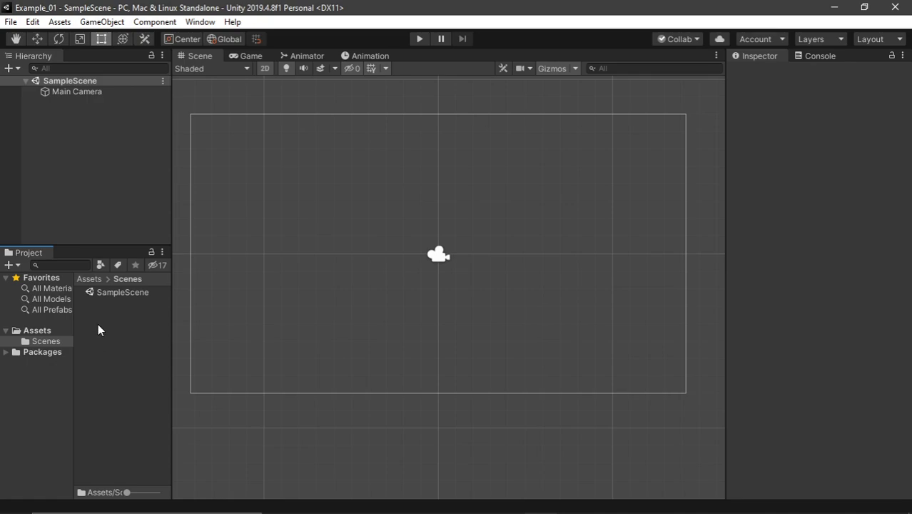
{"action": "right_click", "coordinate": [98, 330]}
{"action": "left_click", "coordinate": [67, 208]}
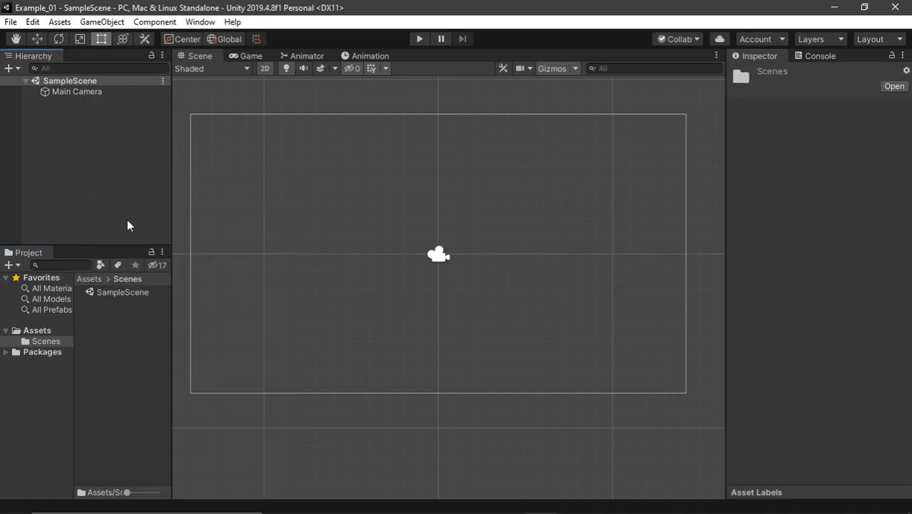
Open the Build Settings and compare the iOS build options with those of PC, Mac & Linux Standalone.
{"action": "left_click", "coordinate": [10, 22]}
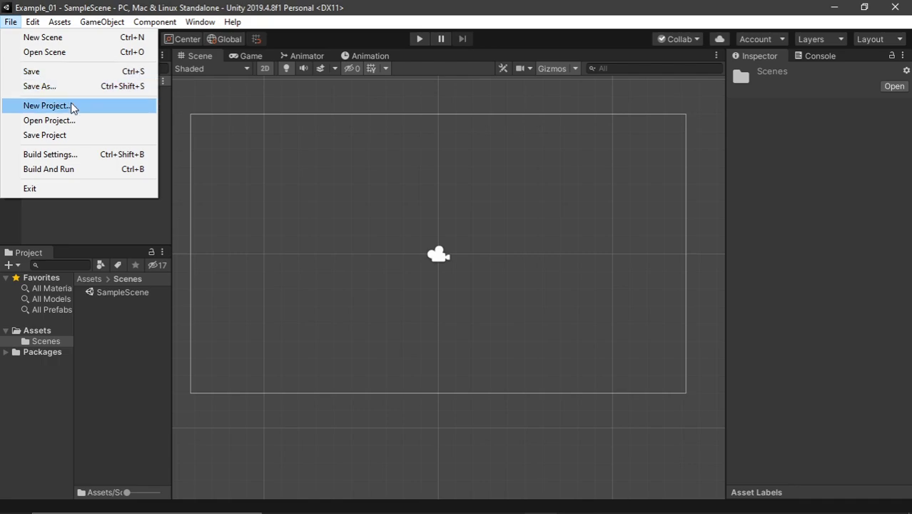
{"action": "left_click", "coordinate": [68, 155]}
{"action": "left_click_drag", "start_coordinate": [321, 49], "coordinate": [313, 50]}
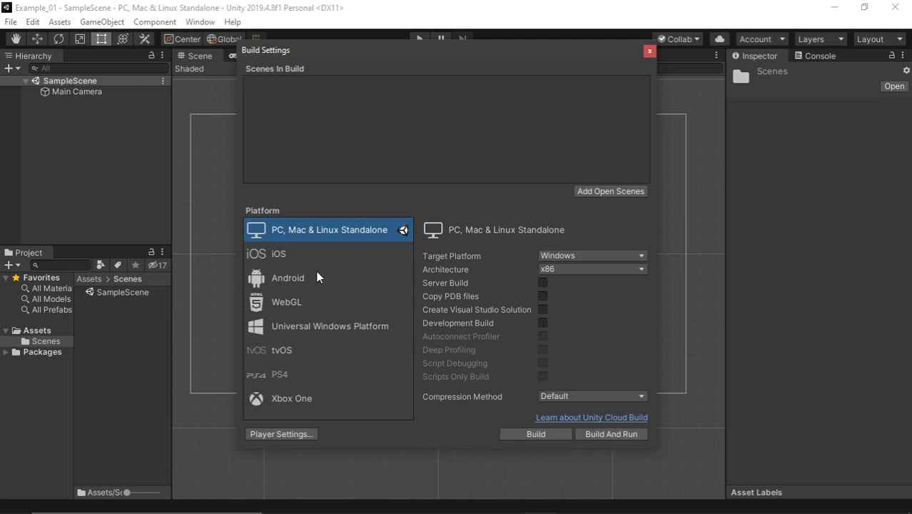
{"action": "left_click", "coordinate": [302, 252]}
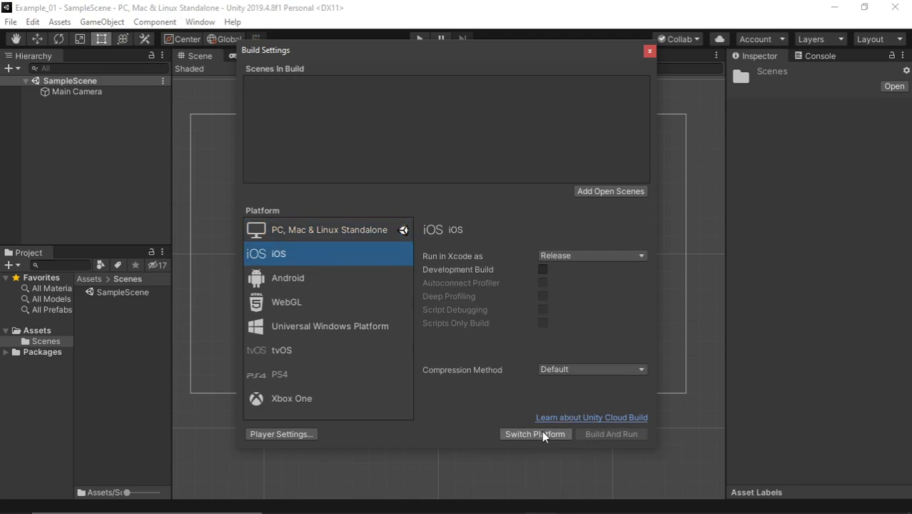
{"action": "left_click", "coordinate": [329, 231]}
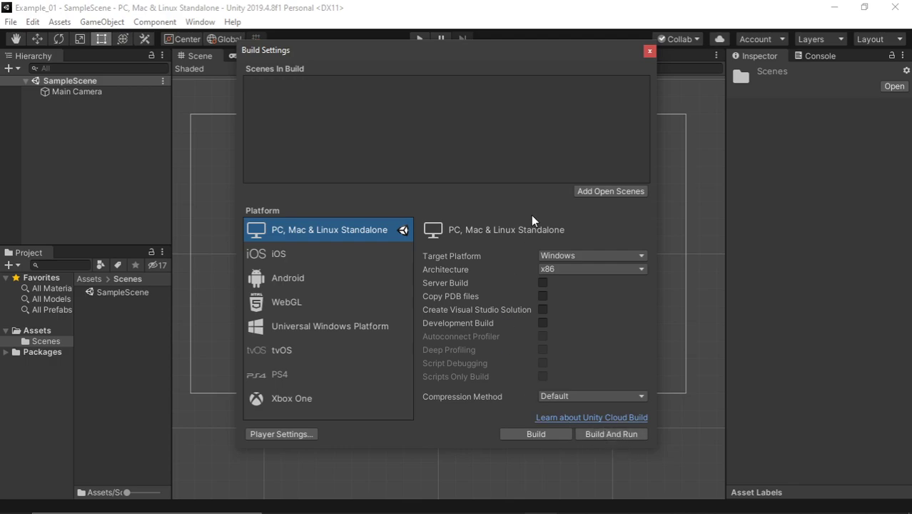
Review the iOS, Android, WebGL and Universal Windows Platform options, reselect PC, Mac & Linux Standalone and close the Build Settings.
{"action": "left_click", "coordinate": [325, 259]}
{"action": "left_click", "coordinate": [323, 280]}
{"action": "left_click", "coordinate": [322, 303]}
{"action": "left_click", "coordinate": [321, 323]}
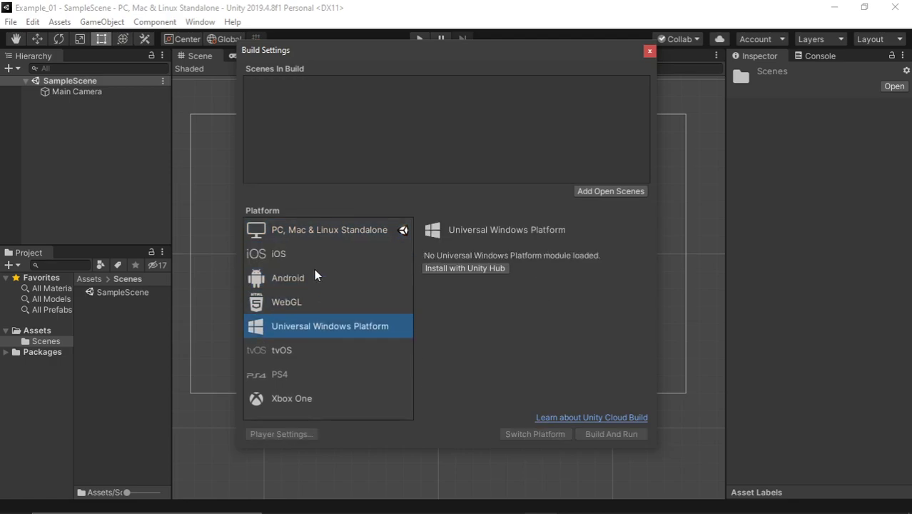
{"action": "left_click", "coordinate": [296, 255]}
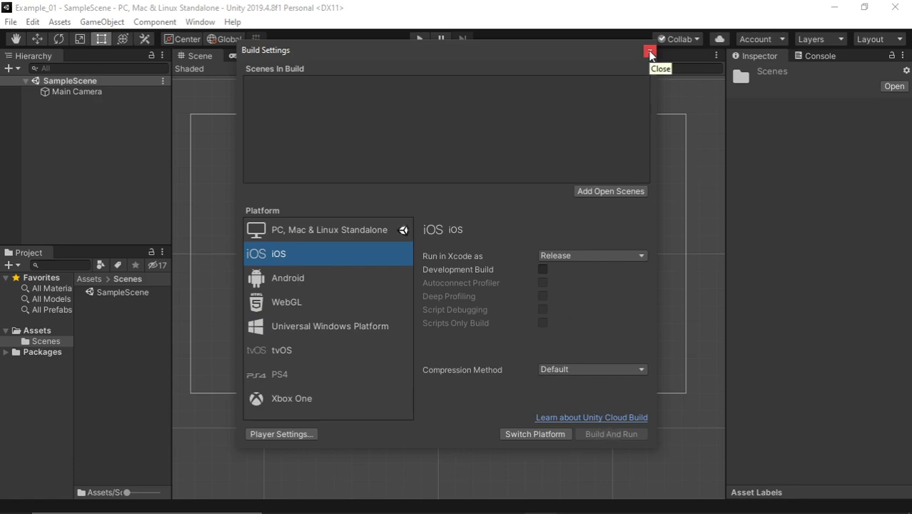
{"action": "left_click", "coordinate": [317, 227]}
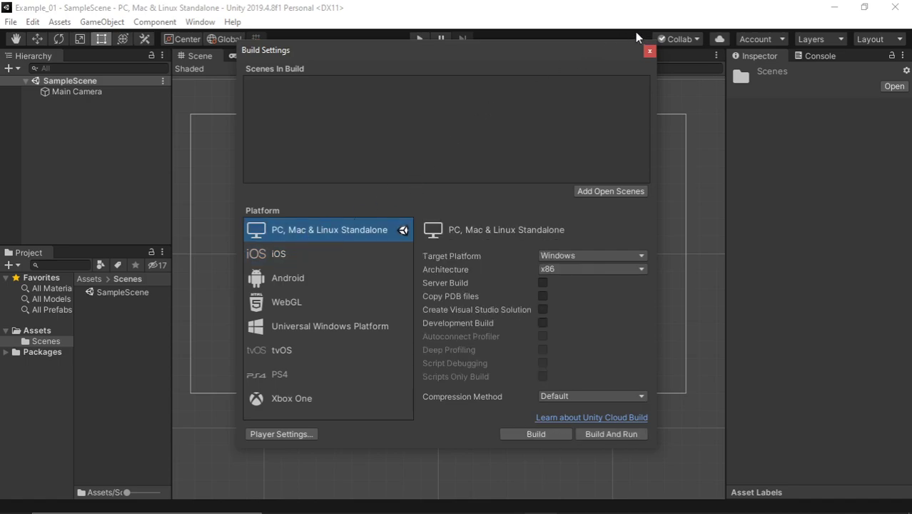
{"action": "left_click", "coordinate": [650, 50]}
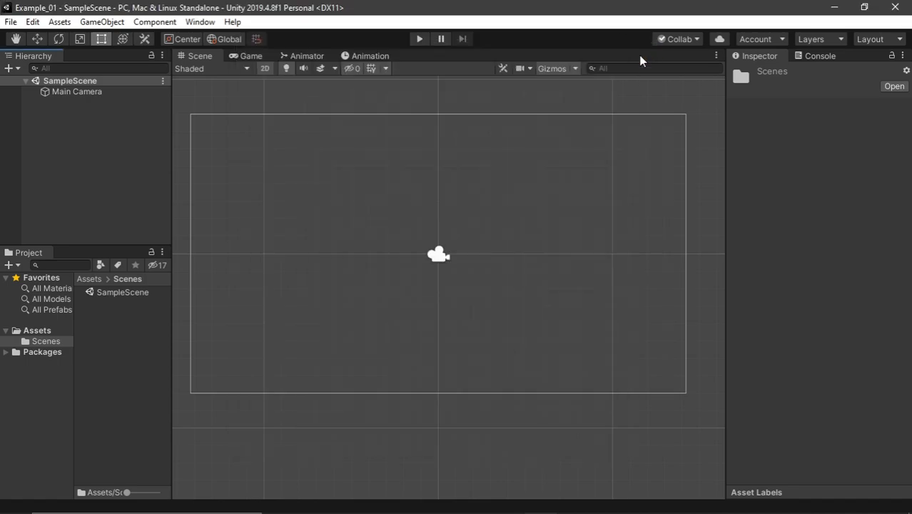
{"action": "left_click", "coordinate": [11, 21]}
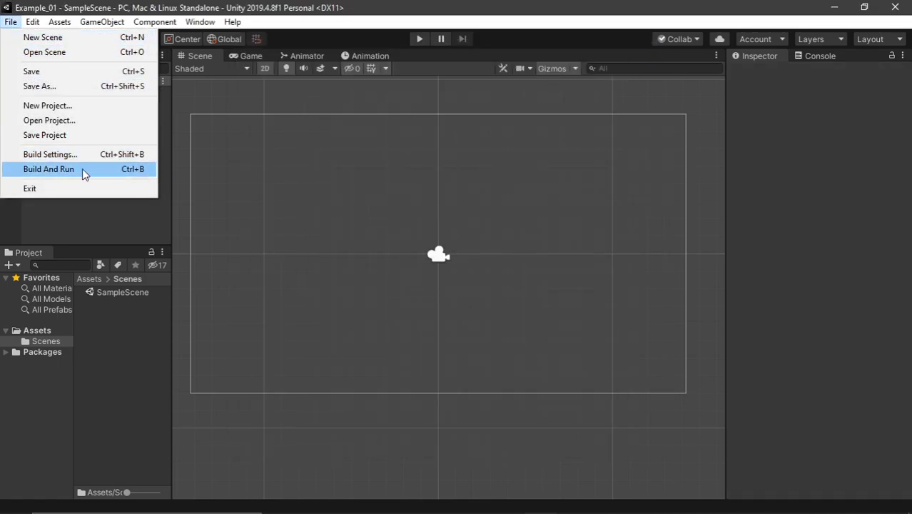
{"action": "left_click", "coordinate": [126, 219]}
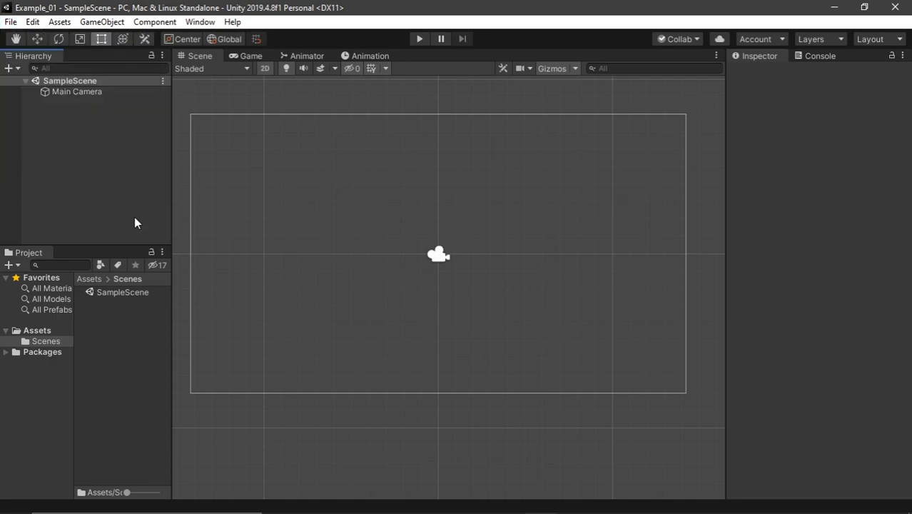
{"action": "left_click", "coordinate": [33, 22]}
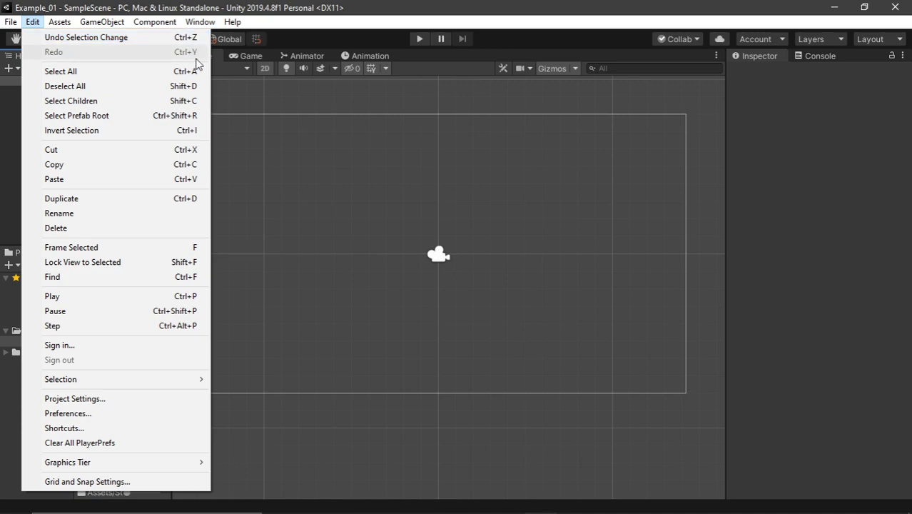
{"action": "mouse_move", "coordinate": [200, 22]}
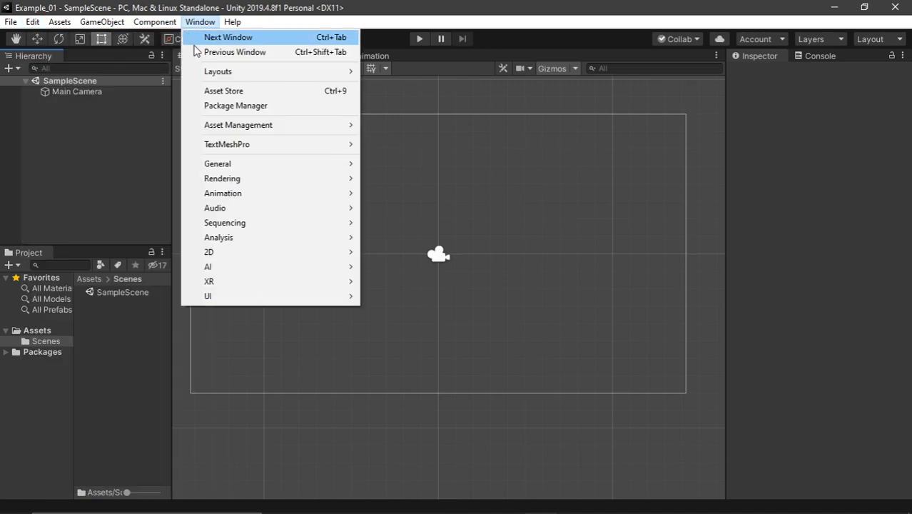
{"action": "mouse_move", "coordinate": [33, 22]}
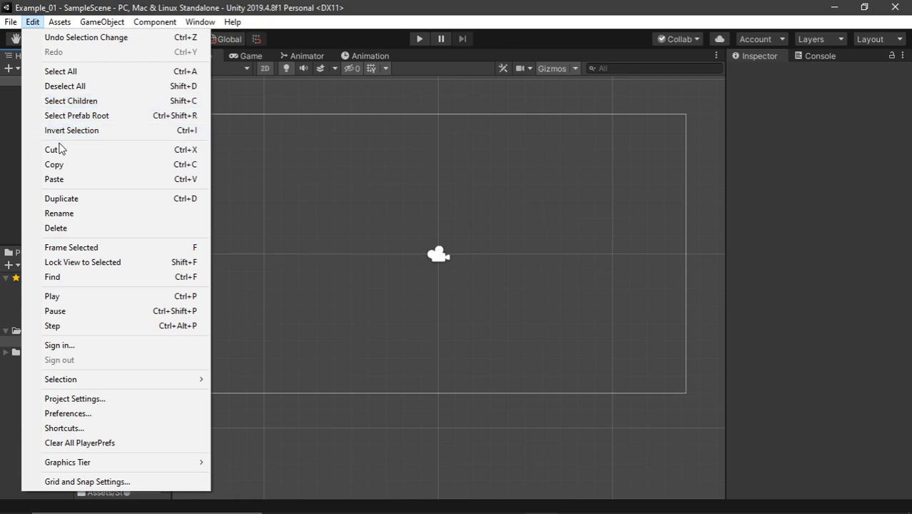
{"action": "left_click", "coordinate": [17, 147]}
{"action": "right_click", "coordinate": [59, 121]}
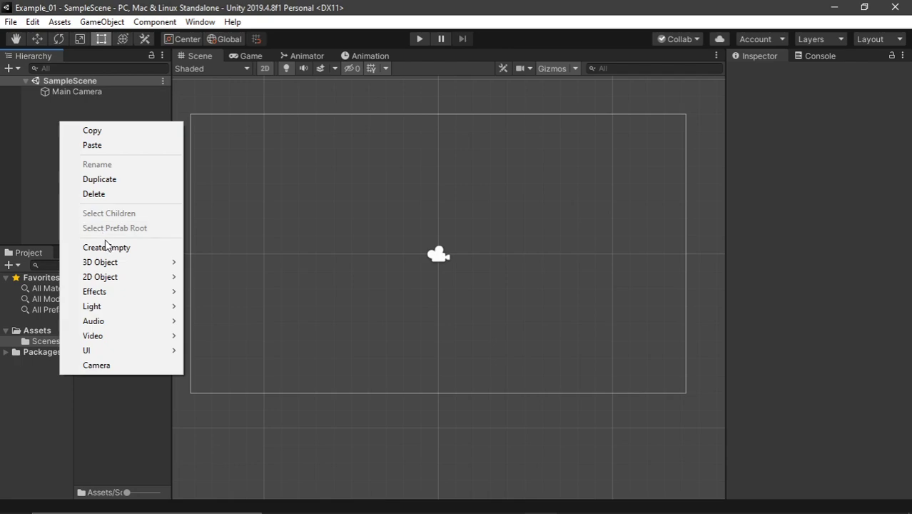
Create an empty game object in SampleScene and duplicate it twice.
{"action": "left_click", "coordinate": [105, 247]}
{"action": "left_click", "coordinate": [74, 117]}
{"action": "left_click", "coordinate": [73, 103]}
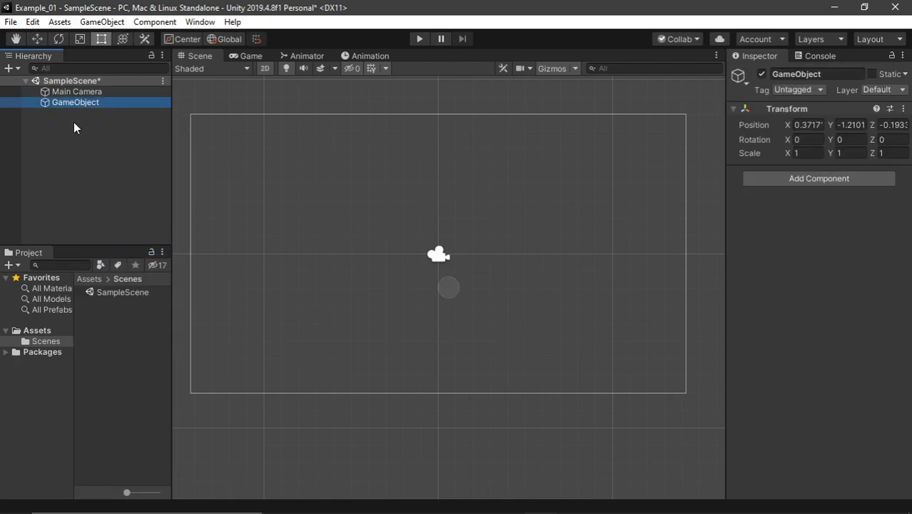
{"action": "key", "text": "ctrl+d"}
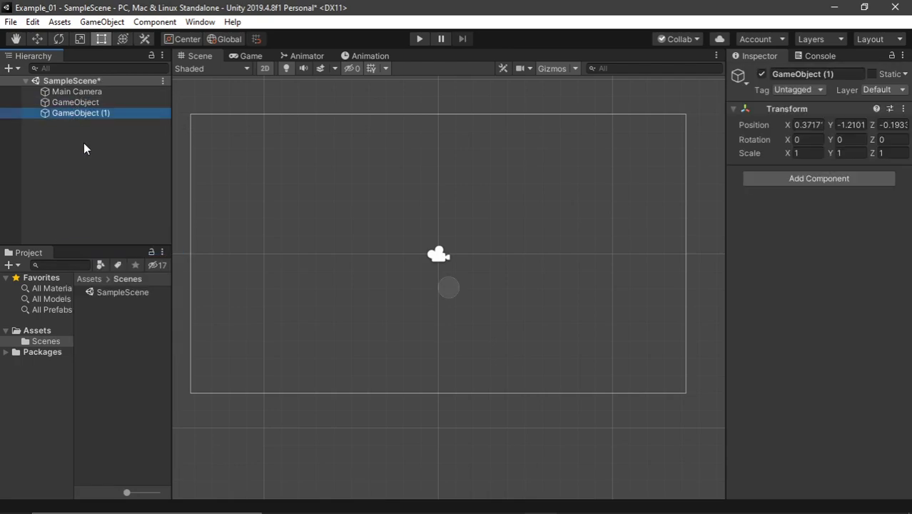
{"action": "key", "text": "ctrl+d"}
{"action": "left_click", "coordinate": [92, 142]}
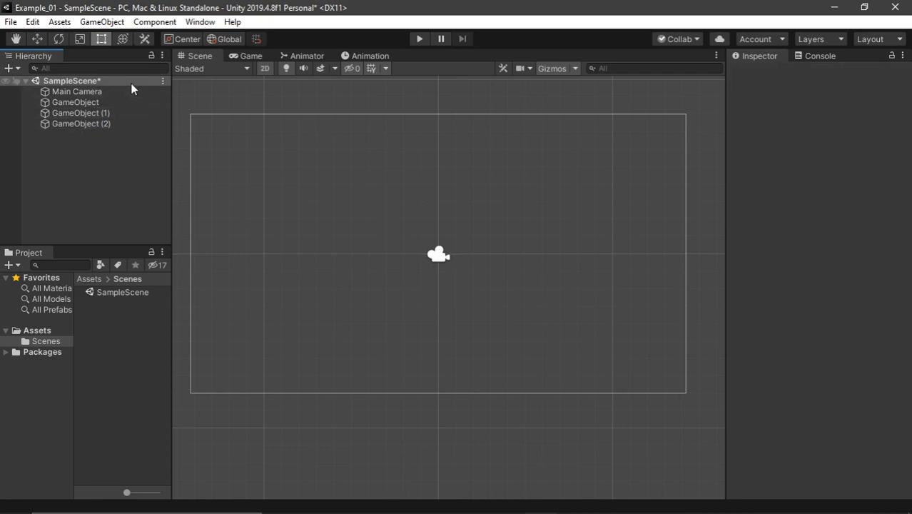
Select GameObject and GameObject (2) together, invert the selection repeatedly and clear it.
{"action": "left_click", "coordinate": [100, 102]}
{"action": "left_click", "coordinate": [98, 123], "text": "ctrl"}
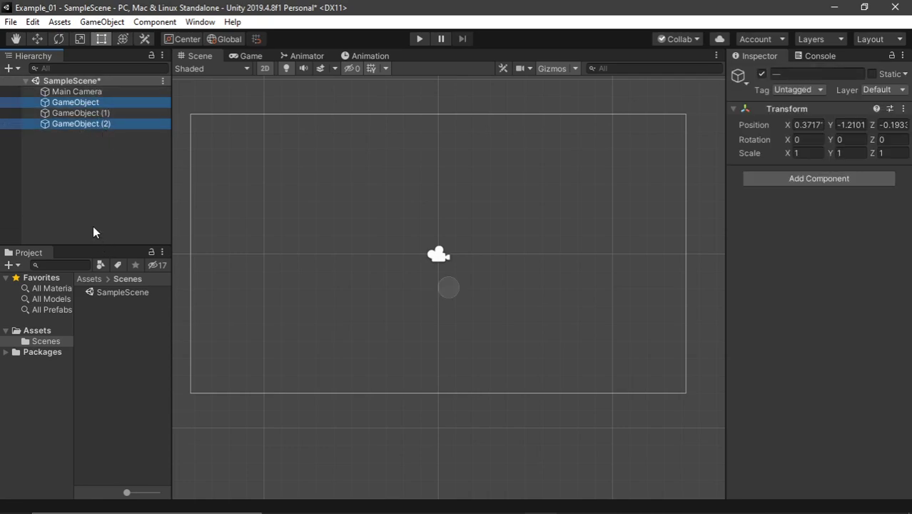
{"action": "key", "text": "ctrl+i"}
{"action": "key", "text": "ctrl+i"}
{"action": "key", "text": "ctrl+i"}
{"action": "key", "text": "ctrl+i"}
{"action": "key", "text": "ctrl+i"}
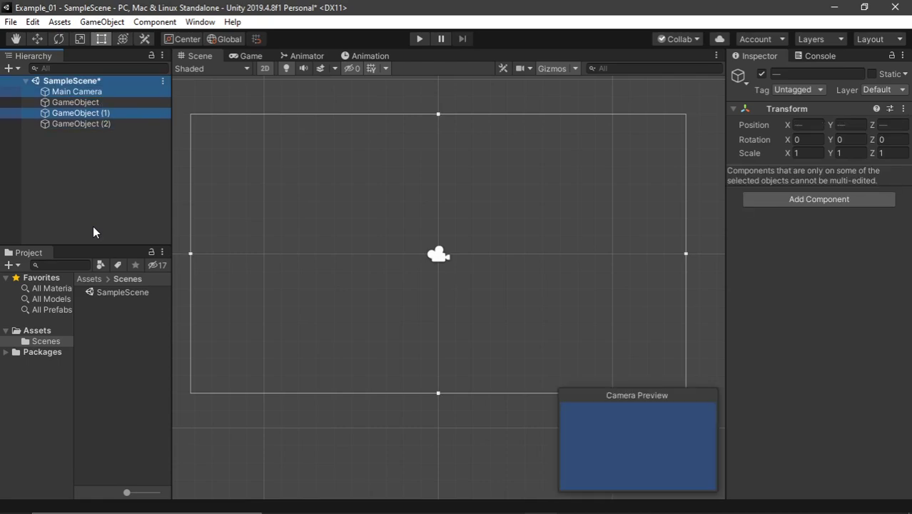
{"action": "key", "text": "ctrl+i"}
{"action": "key", "text": "ctrl+i"}
{"action": "key", "text": "ctrl+i"}
{"action": "left_click", "coordinate": [79, 131]}
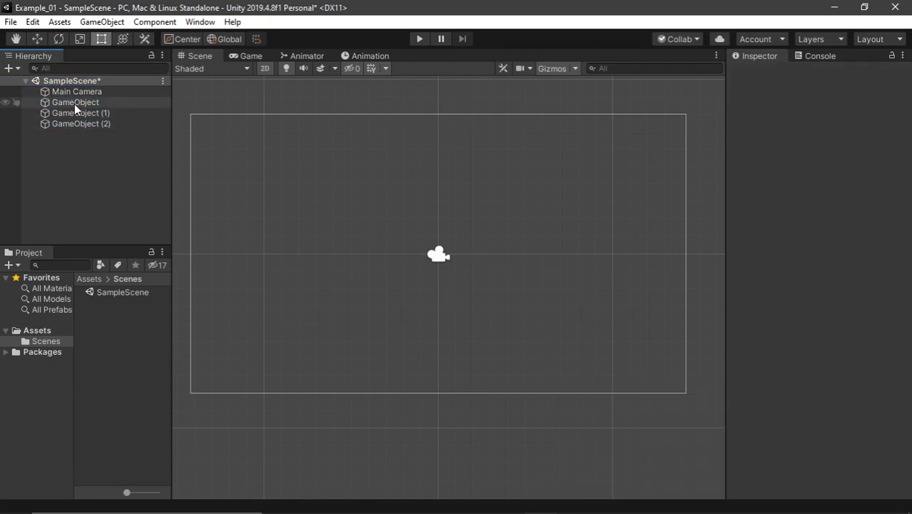
Delete GameObject and its two duplicates from SampleScene.
{"action": "left_click", "coordinate": [75, 103]}
{"action": "left_click", "coordinate": [85, 123], "text": "shift"}
{"action": "right_click", "coordinate": [77, 111]}
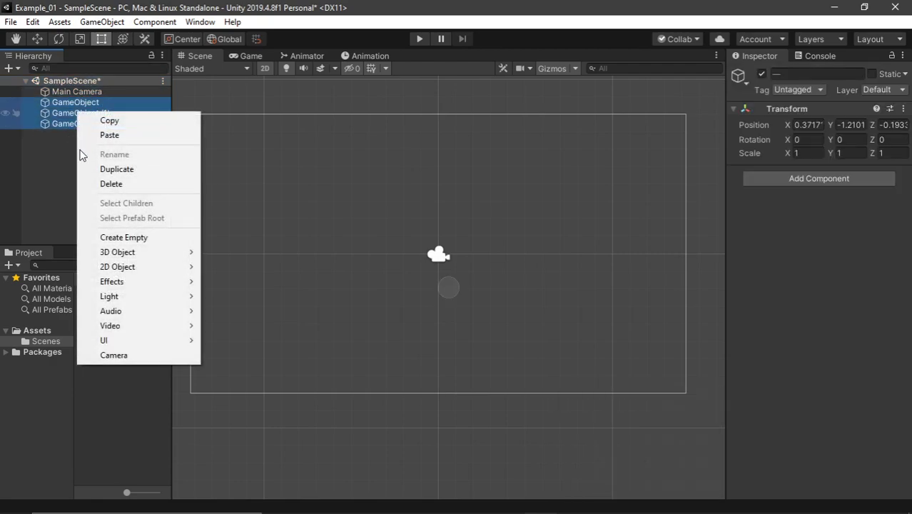
{"action": "left_click", "coordinate": [111, 184]}
Review the file and editing commands, including Graphics Tier, and inspect the Grid and Snap settings before closing them.
{"action": "left_click", "coordinate": [11, 21]}
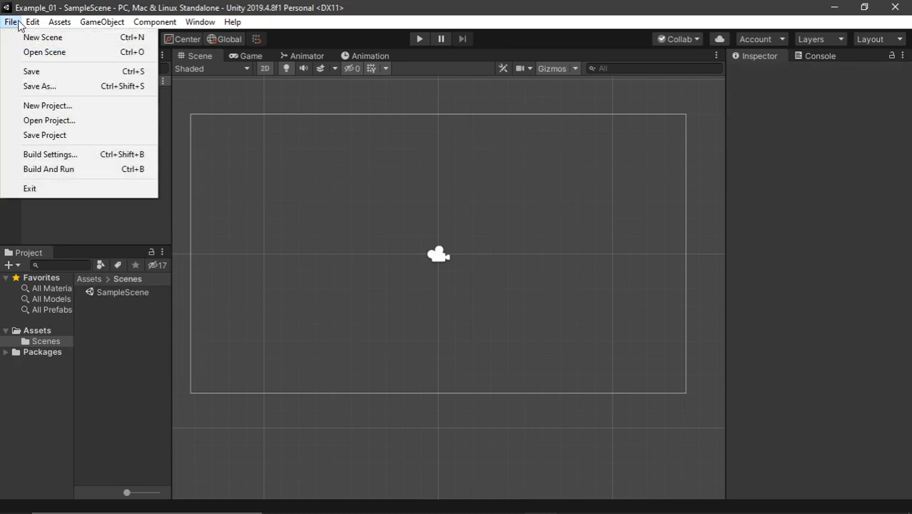
{"action": "mouse_move", "coordinate": [33, 21]}
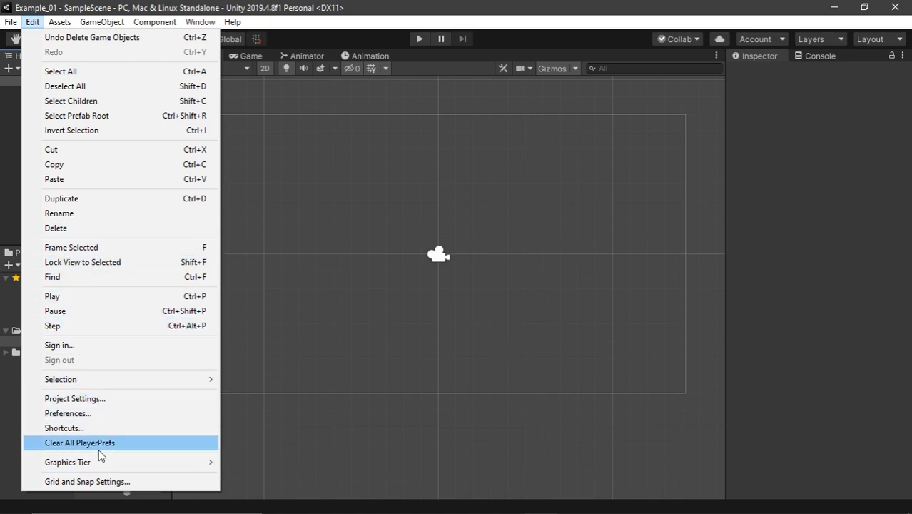
{"action": "mouse_move", "coordinate": [93, 466]}
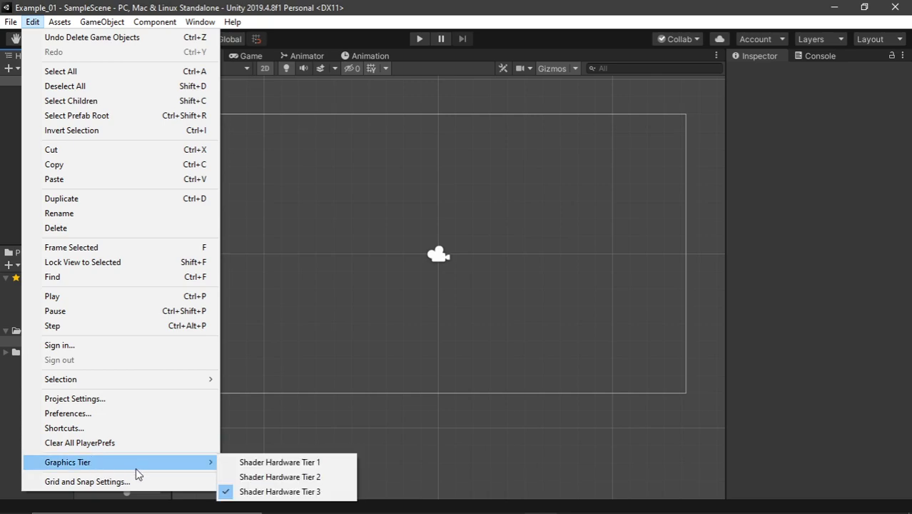
{"action": "left_click", "coordinate": [86, 481]}
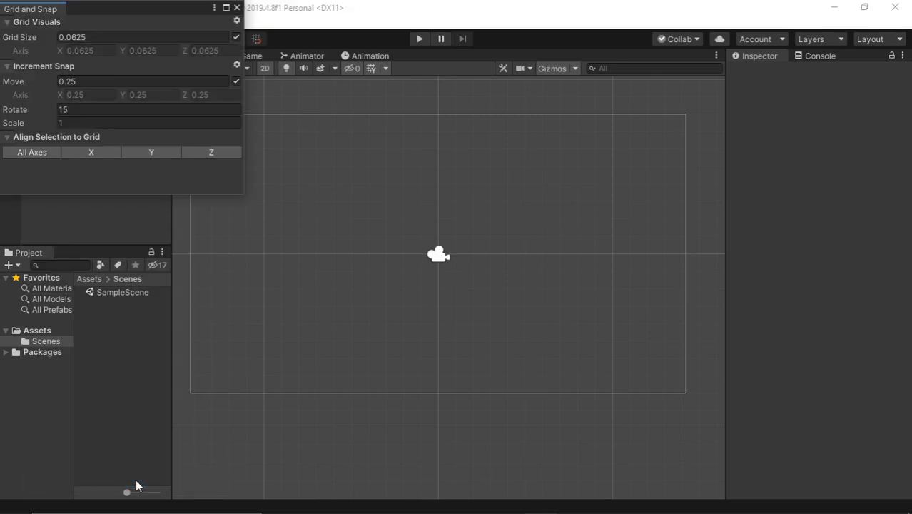
{"action": "left_click_drag", "start_coordinate": [112, 9], "coordinate": [269, 153]}
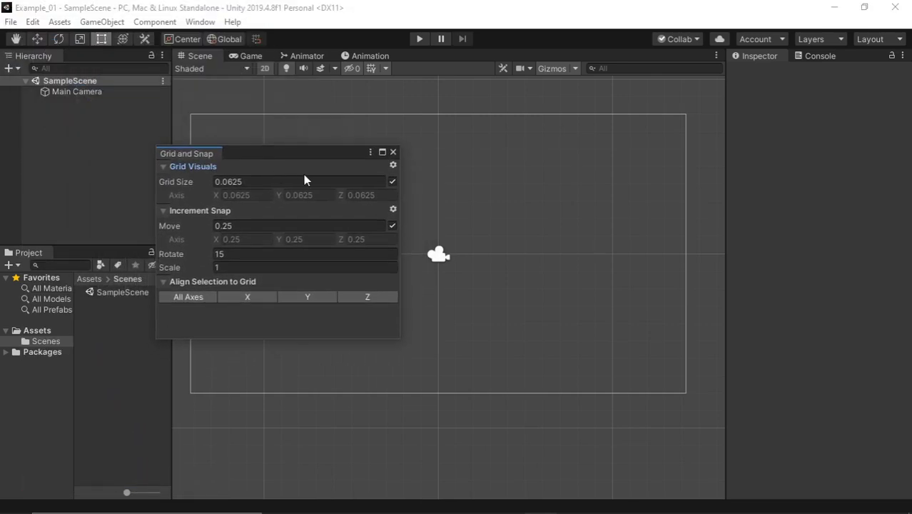
{"action": "left_click", "coordinate": [393, 153]}
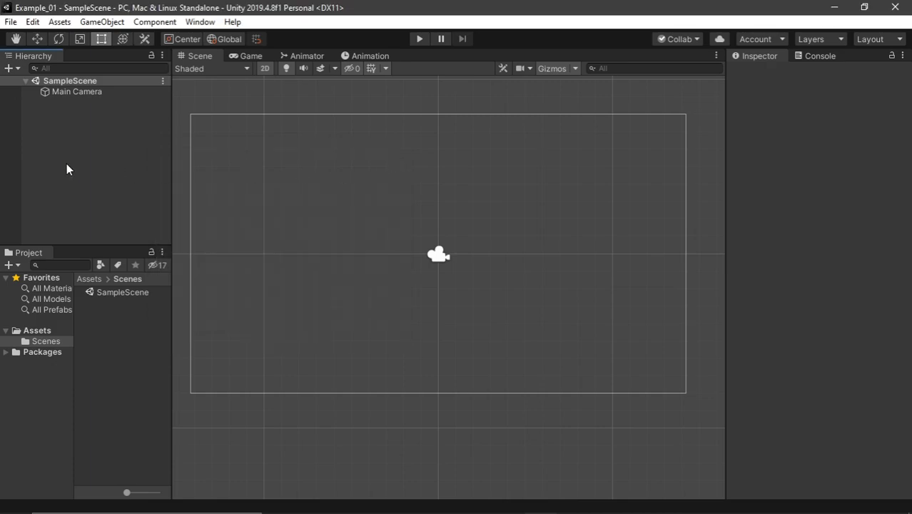
Create an empty game object in SampleScene and shift it along the X axis with the Move tool.
{"action": "right_click", "coordinate": [66, 163]}
{"action": "left_click", "coordinate": [131, 290]}
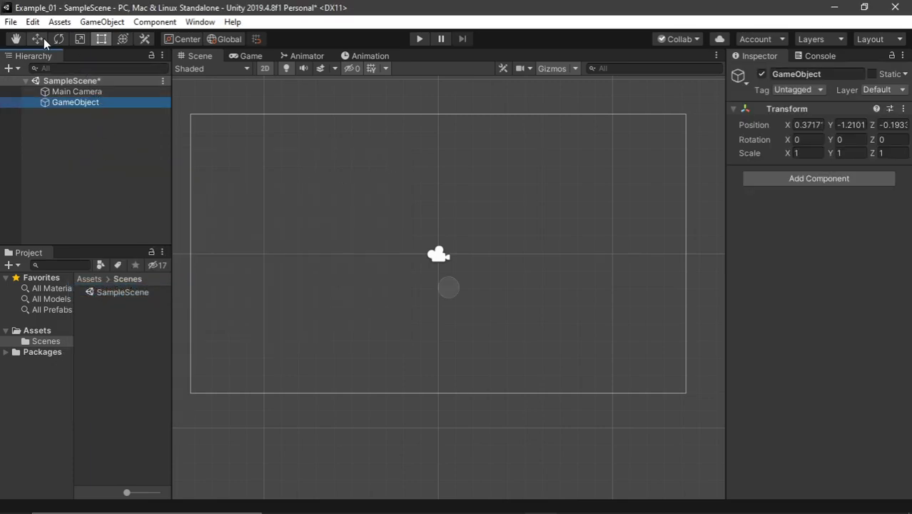
{"action": "left_click", "coordinate": [38, 38]}
{"action": "mouse_move", "coordinate": [495, 287]}
{"action": "left_mouse_down"}
{"action": "mouse_move", "coordinate": [552, 287]}
{"action": "mouse_move", "coordinate": [508, 287]}
{"action": "left_mouse_up"}
Delete the moved GameObject from SampleScene.
{"action": "left_click", "coordinate": [68, 104]}
{"action": "right_click", "coordinate": [68, 105]}
{"action": "left_click", "coordinate": [95, 178]}
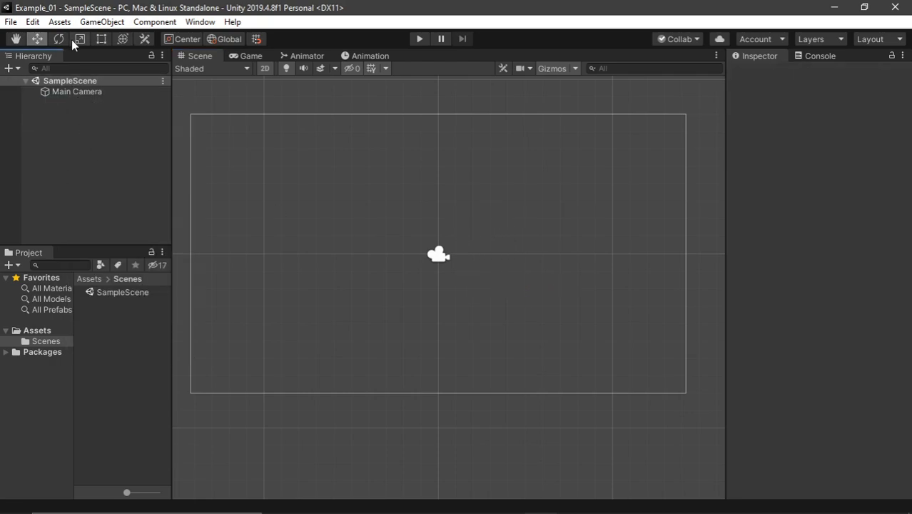
Review the asset types that can be created and the asset import, export and reimport commands.
{"action": "left_click", "coordinate": [59, 22]}
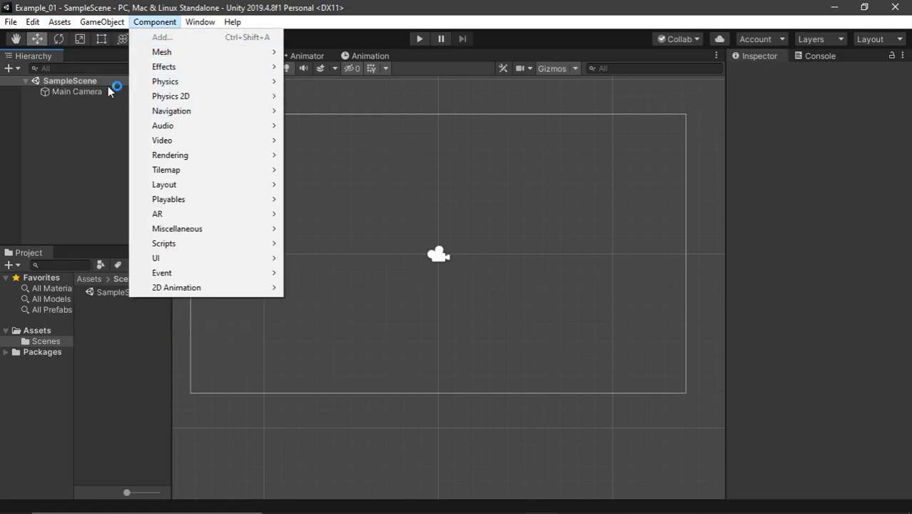
{"action": "mouse_move", "coordinate": [77, 37]}
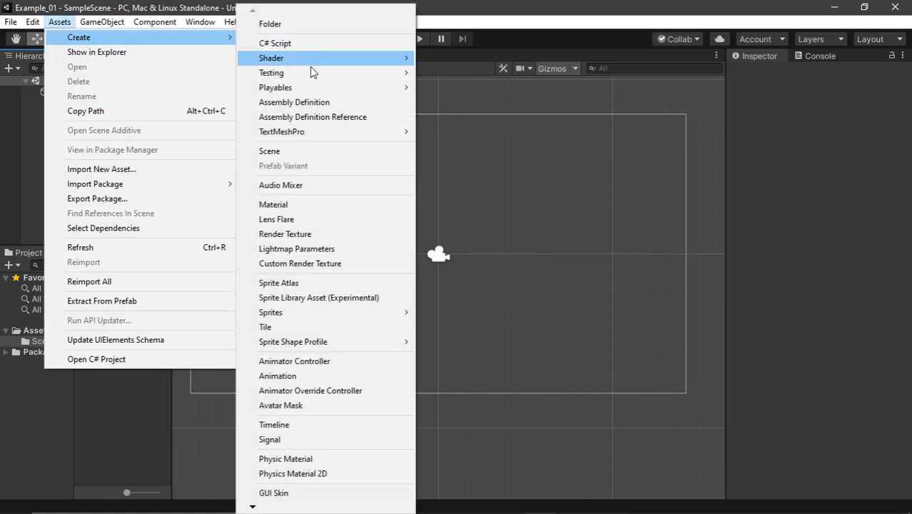
{"action": "mouse_move", "coordinate": [264, 504]}
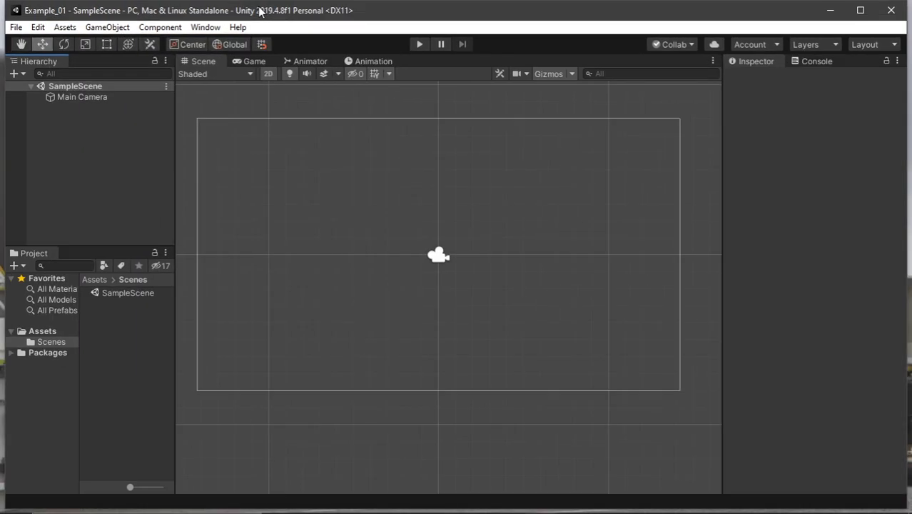
{"action": "left_click", "coordinate": [60, 22]}
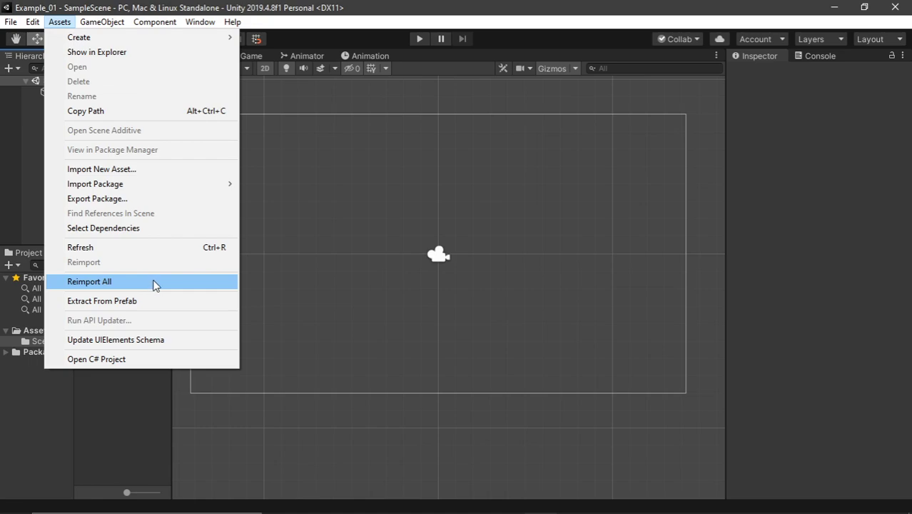
{"action": "left_click", "coordinate": [107, 428]}
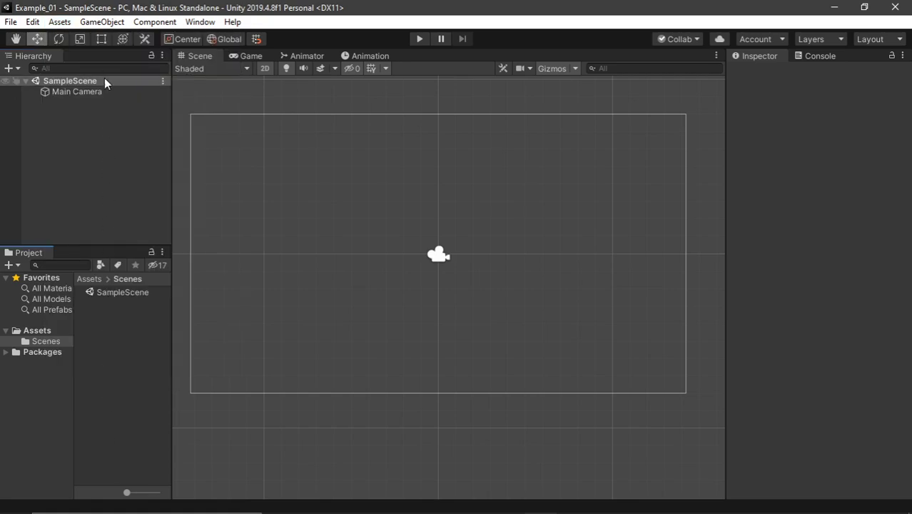
Create an empty game object in SampleScene and name it "-------".
{"action": "left_click", "coordinate": [102, 22]}
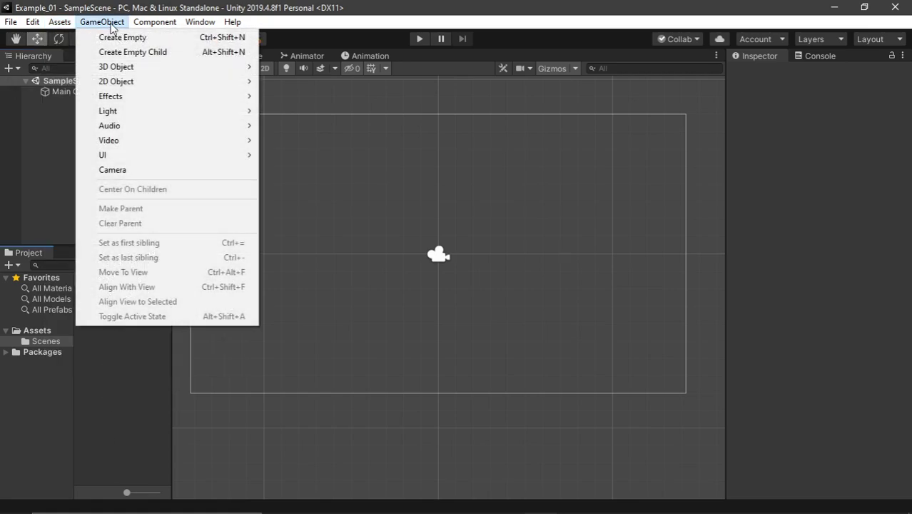
{"action": "left_click", "coordinate": [32, 116]}
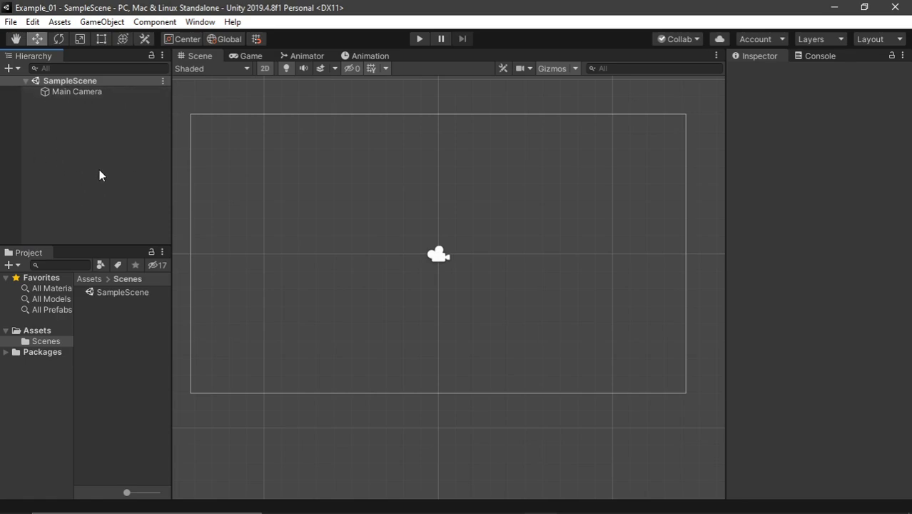
{"action": "left_click", "coordinate": [102, 22]}
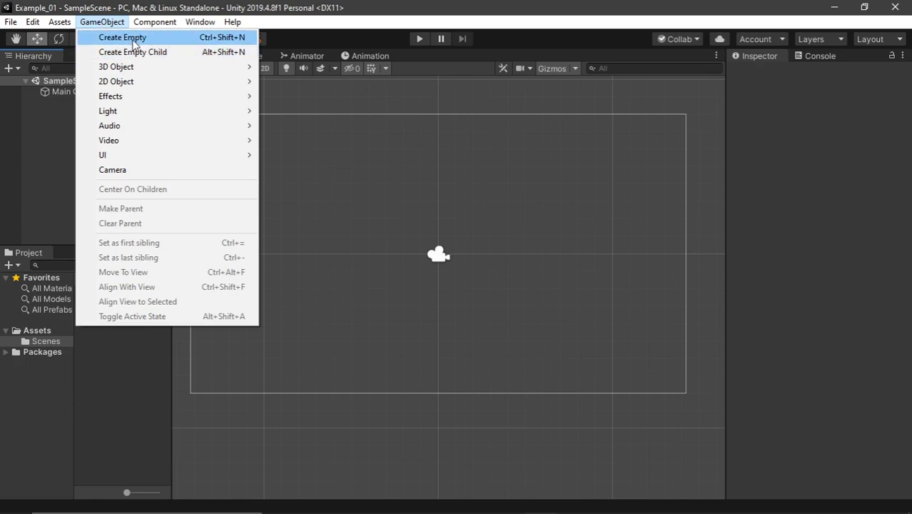
{"action": "left_click", "coordinate": [164, 39]}
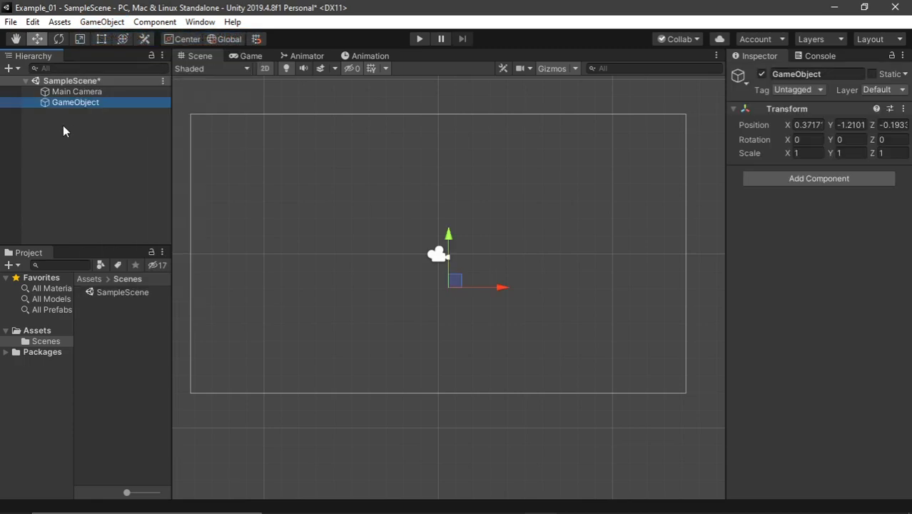
{"action": "type", "text": "-------"}
{"action": "key", "text": "Return"}
{"action": "left_click", "coordinate": [100, 113]}
{"action": "left_click", "coordinate": [100, 103]}
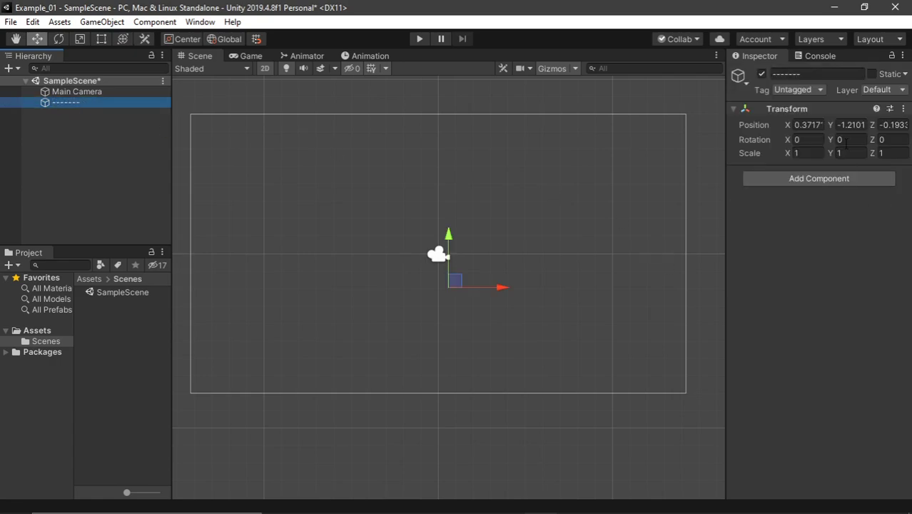
Reset the Transform of the "-------" object and delete the object from SampleScene.
{"action": "left_click", "coordinate": [903, 109]}
{"action": "left_click", "coordinate": [792, 123]}
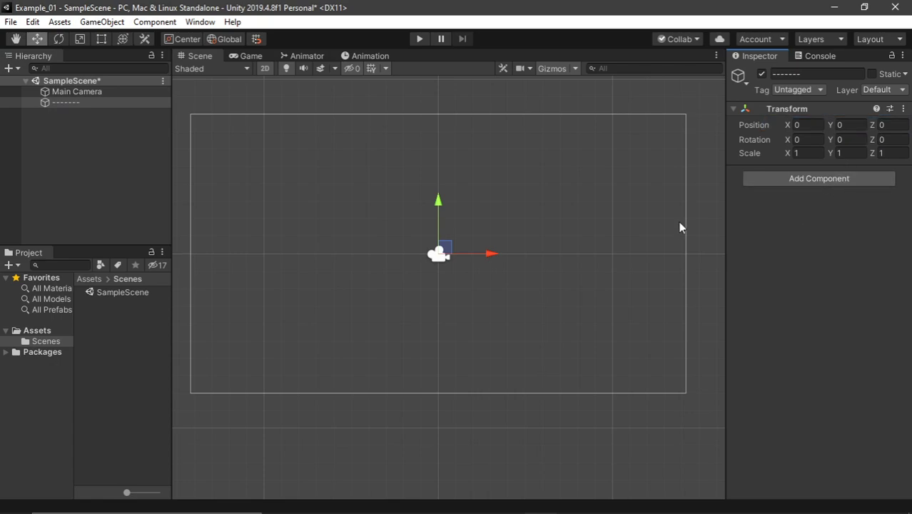
{"action": "mouse_move", "coordinate": [480, 261]}
{"action": "left_mouse_down"}
{"action": "mouse_move", "coordinate": [586, 262]}
{"action": "mouse_move", "coordinate": [480, 254]}
{"action": "left_mouse_up"}
{"action": "left_click", "coordinate": [147, 138]}
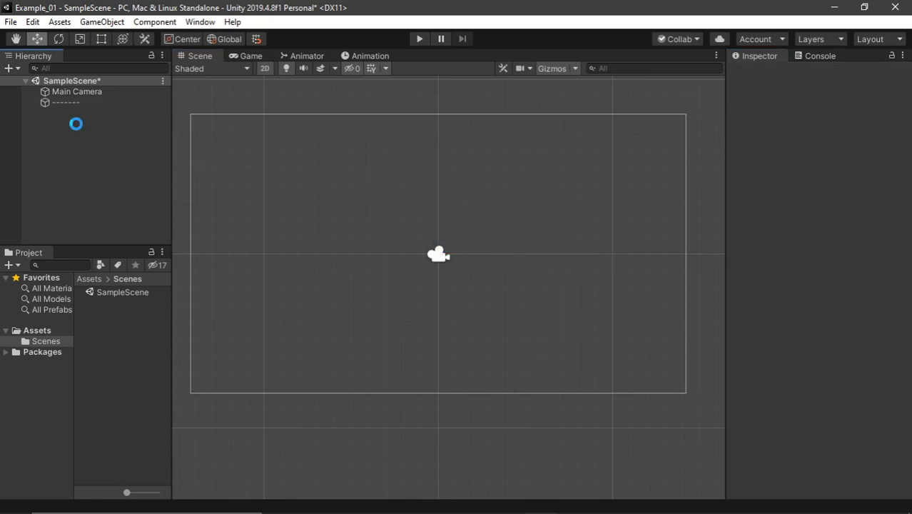
{"action": "right_click", "coordinate": [71, 103]}
{"action": "left_click", "coordinate": [108, 171]}
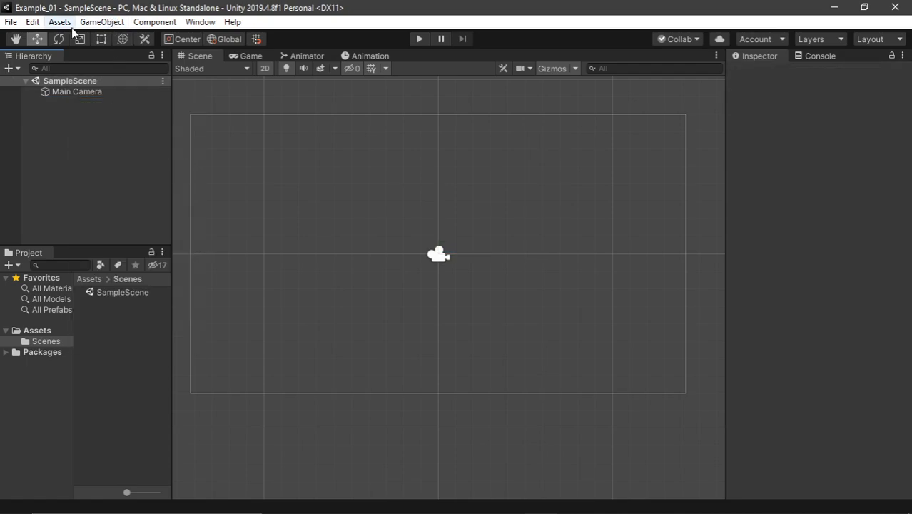
Use Create Empty Child with no parent selected, and delete the resulting game object.
{"action": "left_click", "coordinate": [60, 23]}
{"action": "mouse_move", "coordinate": [107, 23]}
{"action": "left_click", "coordinate": [123, 37]}
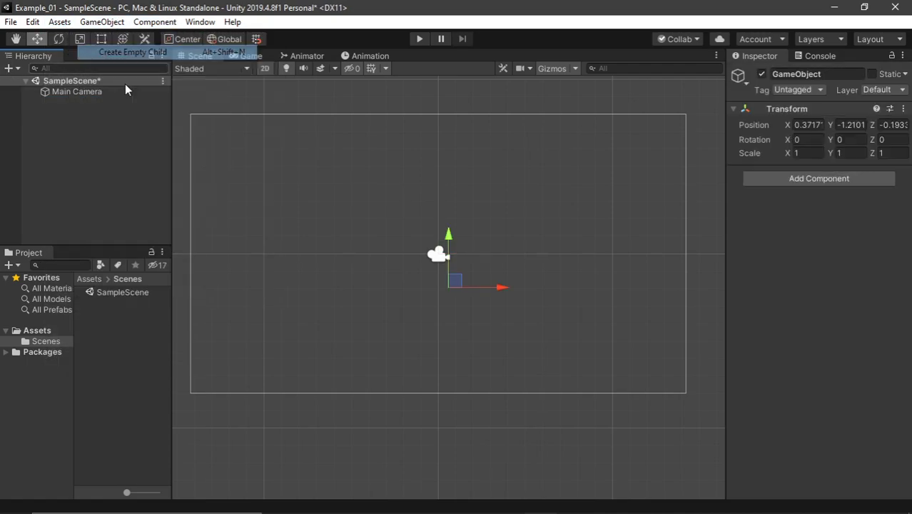
{"action": "right_click", "coordinate": [78, 139]}
{"action": "left_click", "coordinate": [70, 118]}
{"action": "right_click", "coordinate": [63, 102]}
{"action": "left_click", "coordinate": [97, 171]}
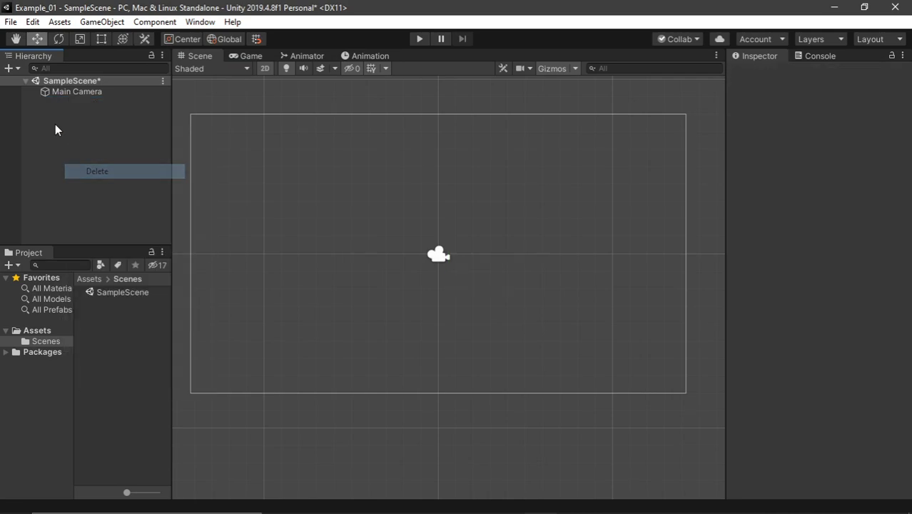
Create an empty game object in SampleScene and add an empty child to it.
{"action": "right_click", "coordinate": [83, 120]}
{"action": "left_click", "coordinate": [150, 247]}
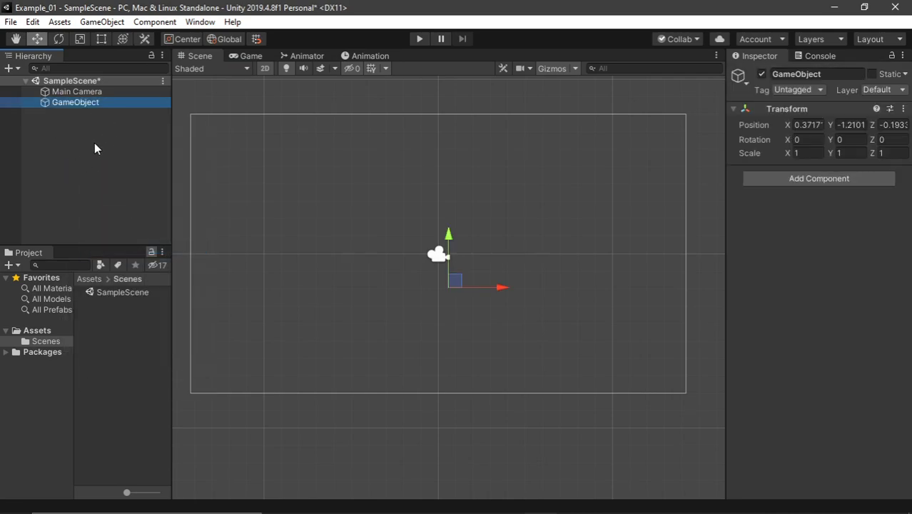
{"action": "left_click", "coordinate": [153, 22]}
{"action": "mouse_move", "coordinate": [102, 22]}
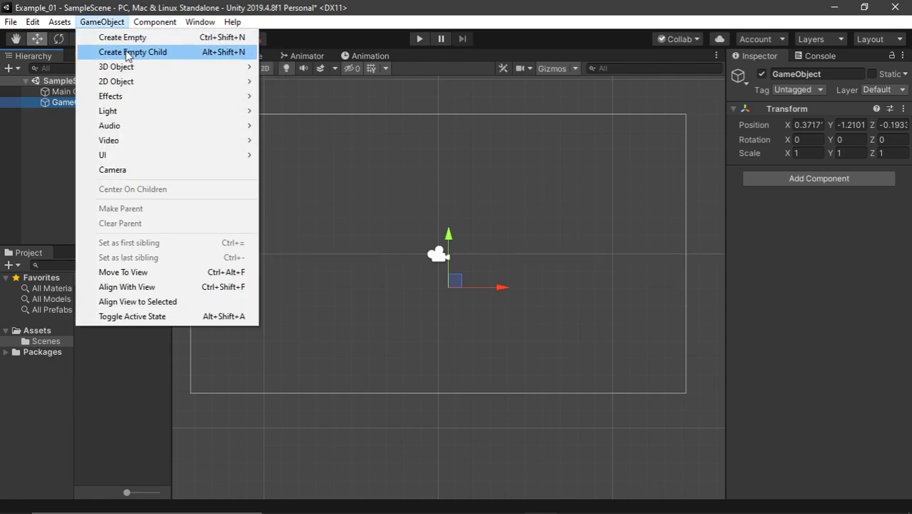
{"action": "left_click", "coordinate": [128, 52]}
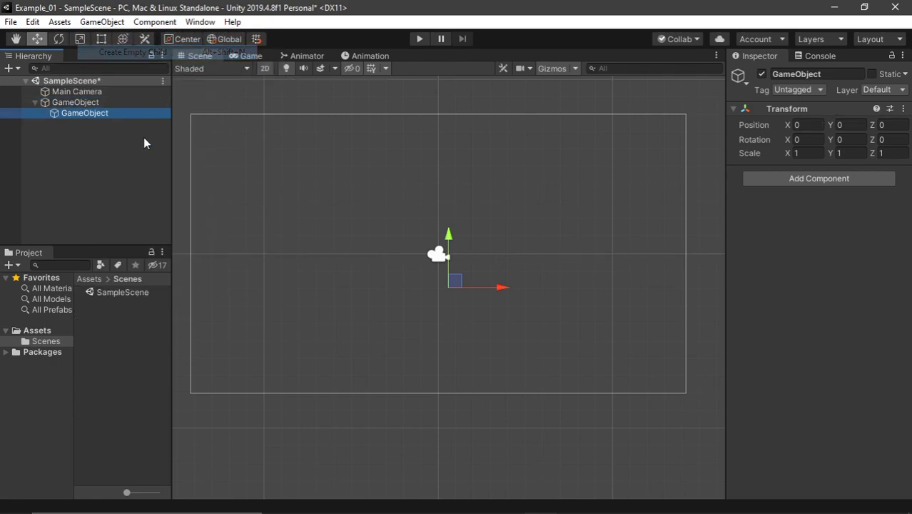
Delete the parent GameObject together with its child.
{"action": "right_click", "coordinate": [62, 102]}
{"action": "left_click", "coordinate": [95, 175]}
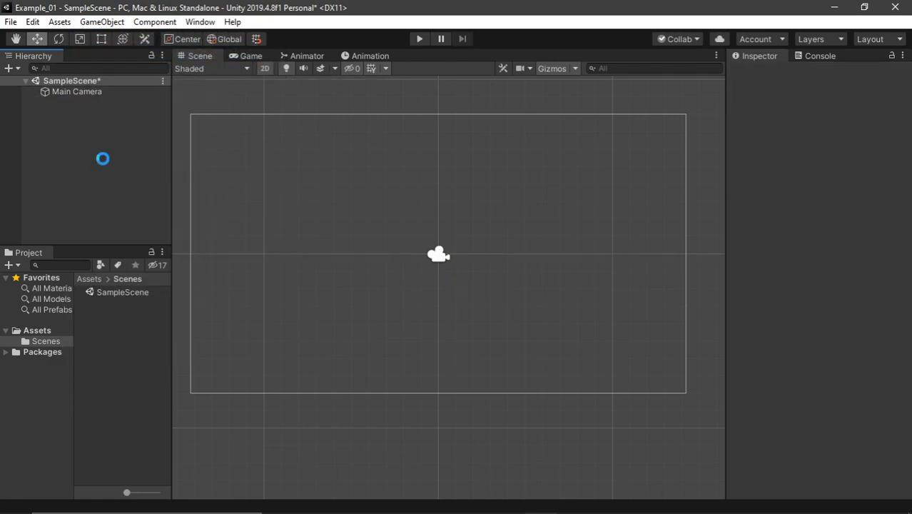
Review the 2D, effects, light, audio, video and UI objects available for creation and the available component categories.
{"action": "left_click", "coordinate": [112, 21]}
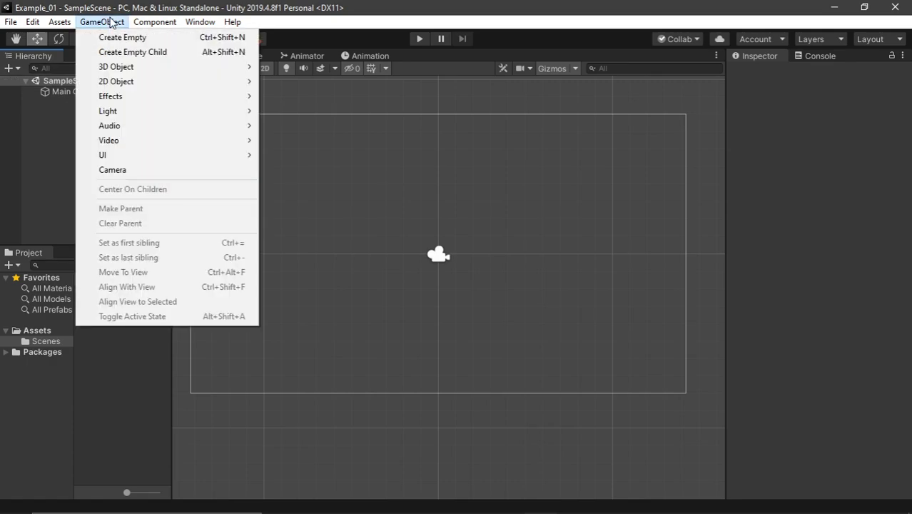
{"action": "left_click", "coordinate": [25, 121]}
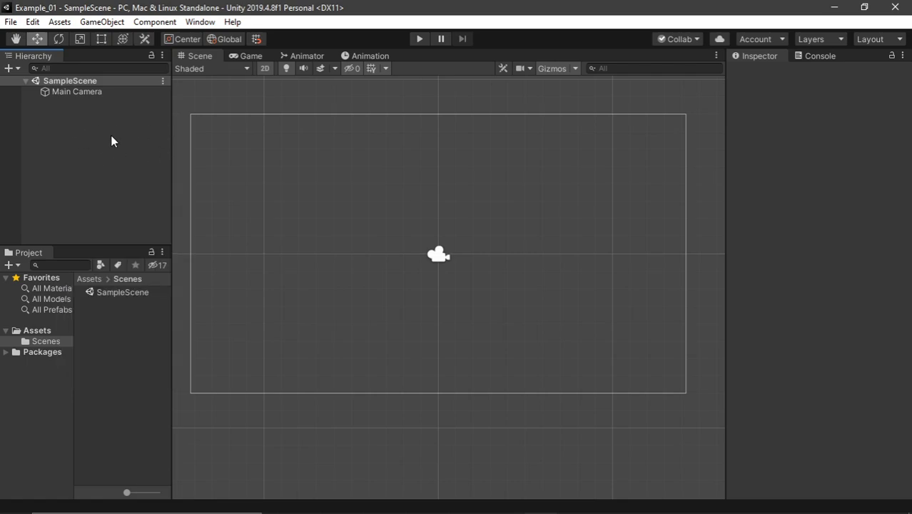
{"action": "left_click", "coordinate": [154, 22]}
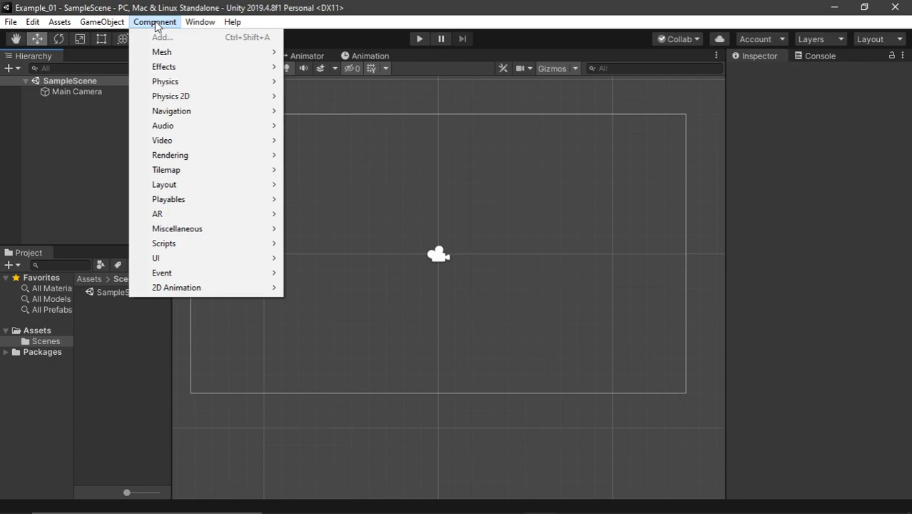
{"action": "mouse_move", "coordinate": [127, 24]}
{"action": "mouse_move", "coordinate": [186, 66]}
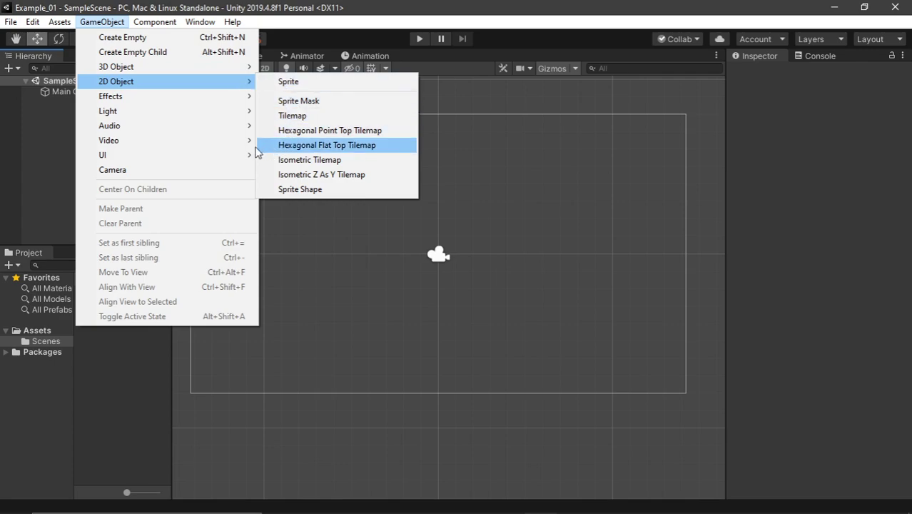
{"action": "mouse_move", "coordinate": [195, 97]}
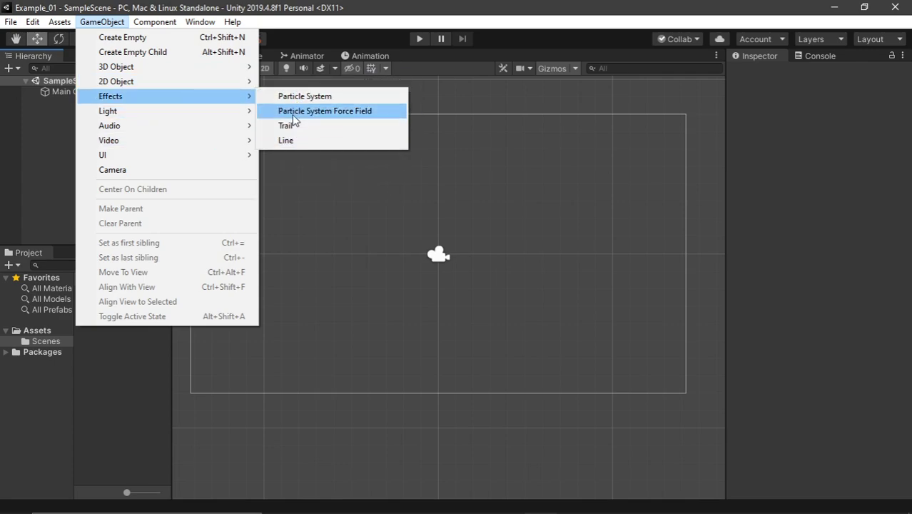
{"action": "mouse_move", "coordinate": [220, 118]}
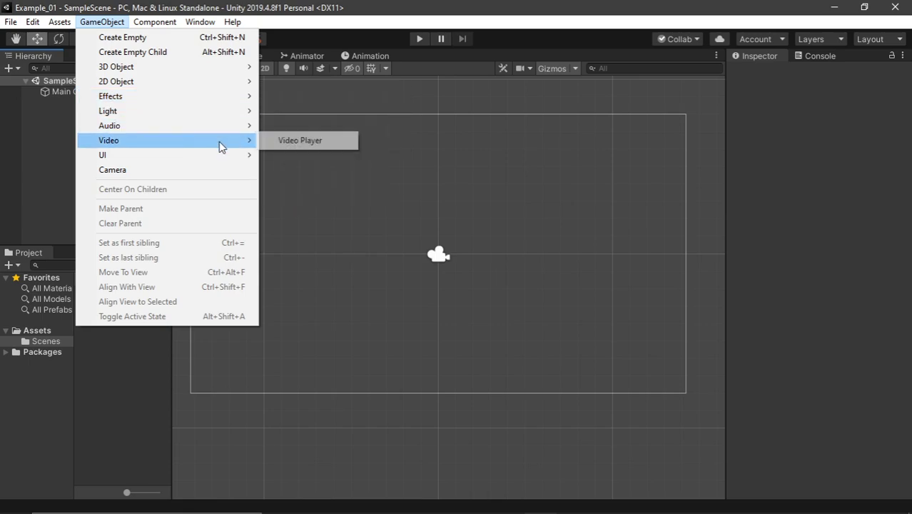
{"action": "mouse_move", "coordinate": [202, 158]}
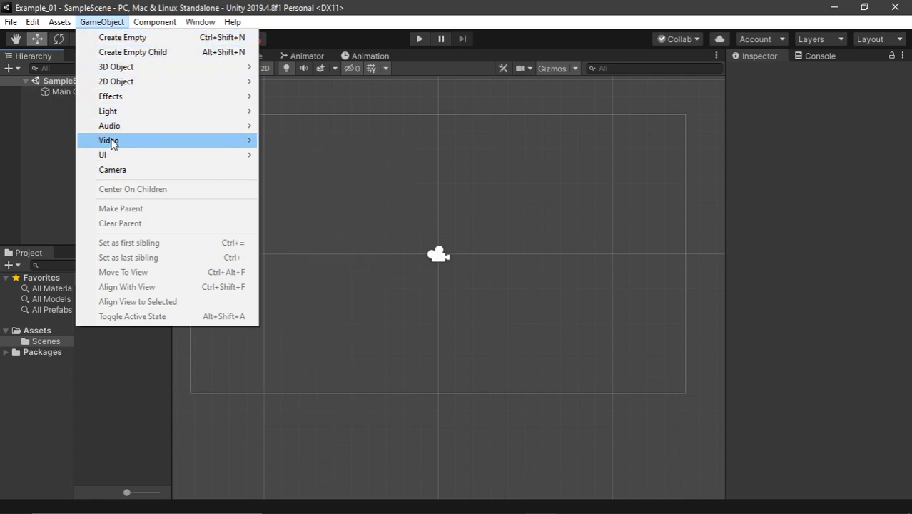
{"action": "left_click", "coordinate": [69, 120]}
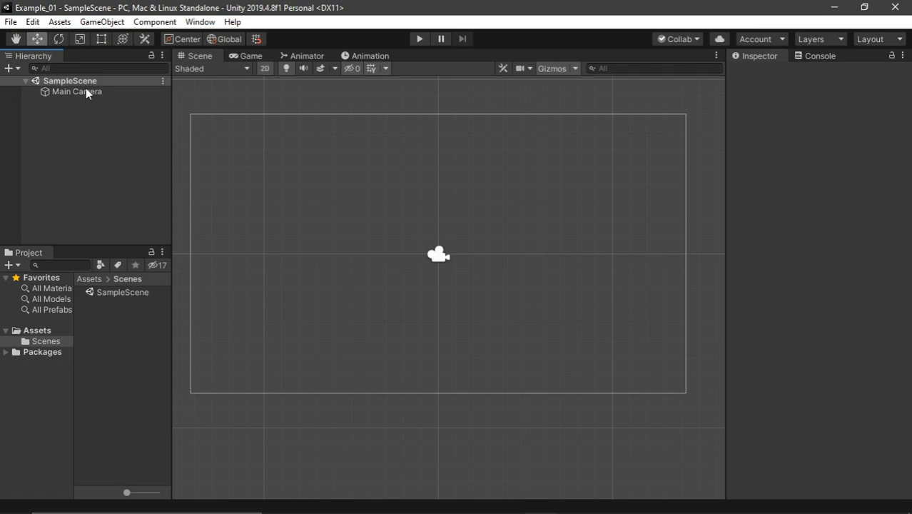
{"action": "left_click", "coordinate": [142, 24]}
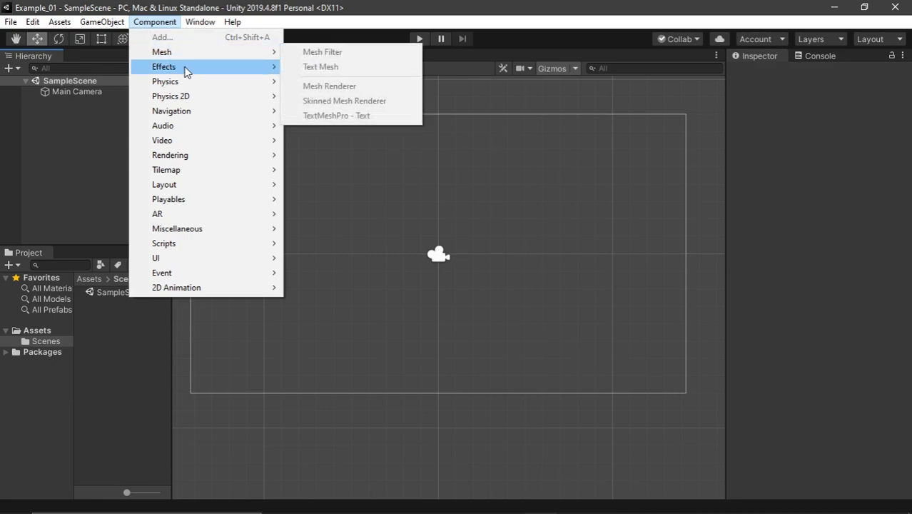
Create an empty game object in SampleScene and add a Rigidbody 2D component to it.
{"action": "right_click", "coordinate": [52, 143]}
{"action": "right_click", "coordinate": [51, 142]}
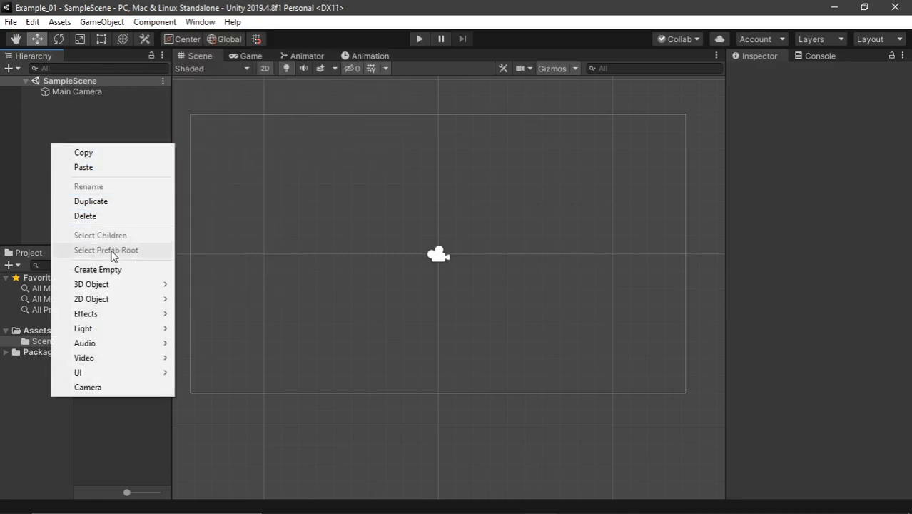
{"action": "left_click", "coordinate": [107, 269]}
{"action": "left_click", "coordinate": [151, 22]}
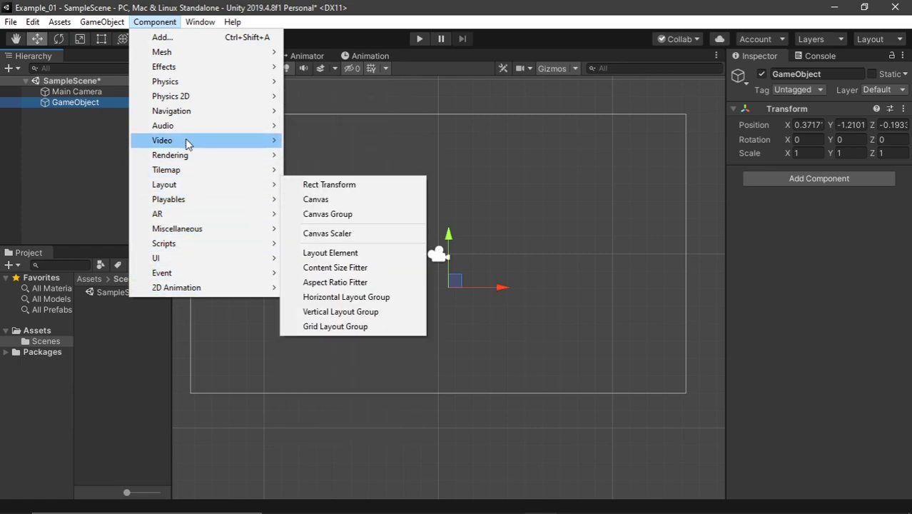
{"action": "mouse_move", "coordinate": [191, 95]}
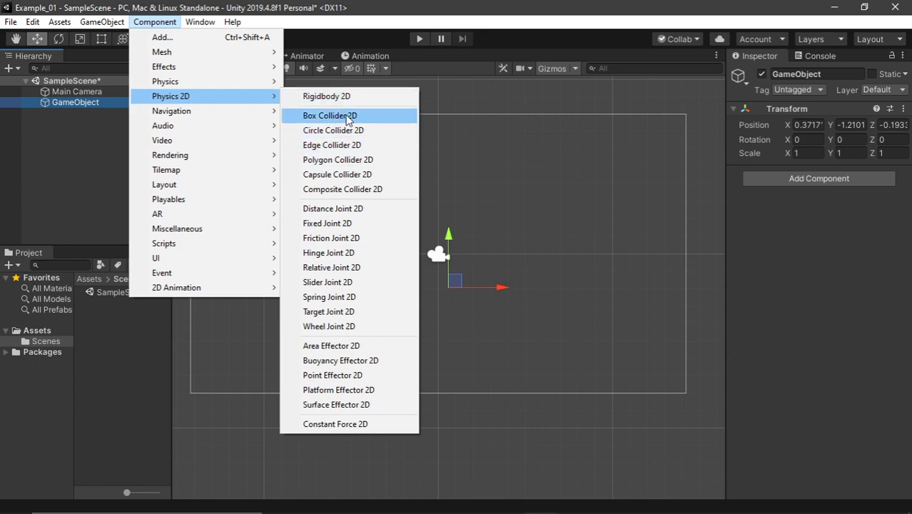
{"action": "left_click", "coordinate": [347, 97]}
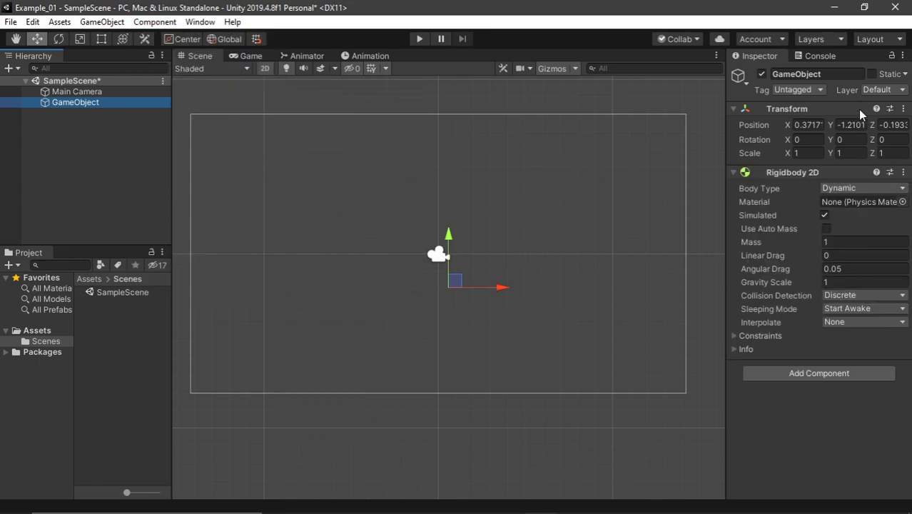
Try to add a second Rigidbody 2D component to the same GameObject by searching for "rigi".
{"action": "left_click", "coordinate": [860, 373]}
{"action": "type", "text": "rigi"}
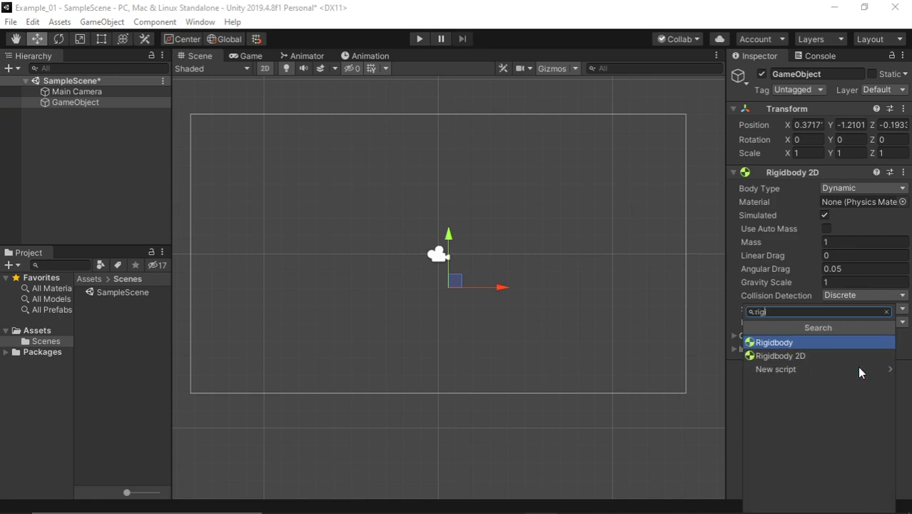
{"action": "key", "text": "Down"}
{"action": "key", "text": "Return"}
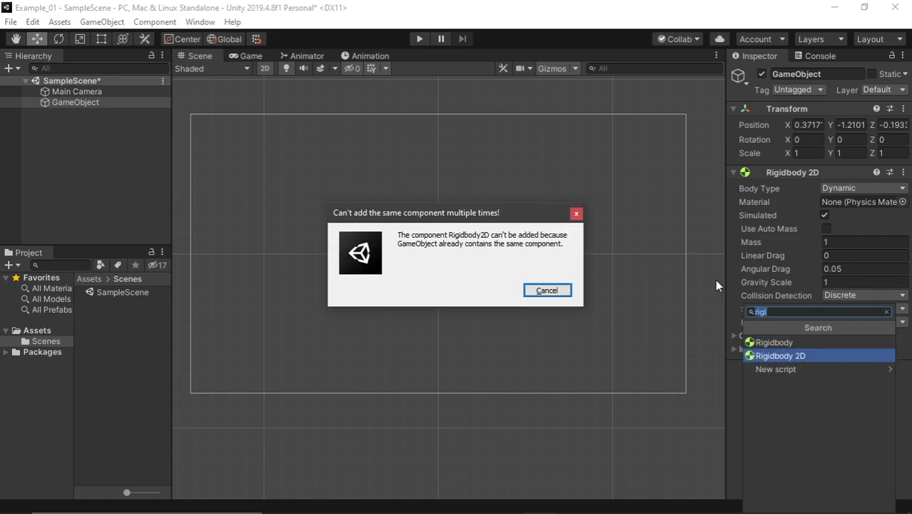
{"action": "left_click", "coordinate": [544, 290]}
Remove the Rigidbody 2D component from the GameObject, add it again through the component search, and remove it once more.
{"action": "left_click", "coordinate": [903, 173]}
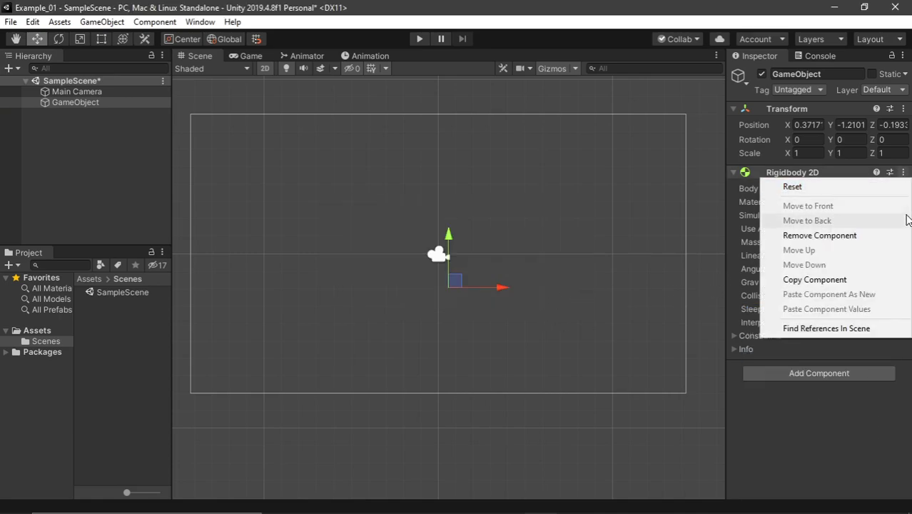
{"action": "left_click", "coordinate": [892, 235]}
{"action": "left_click", "coordinate": [805, 178]}
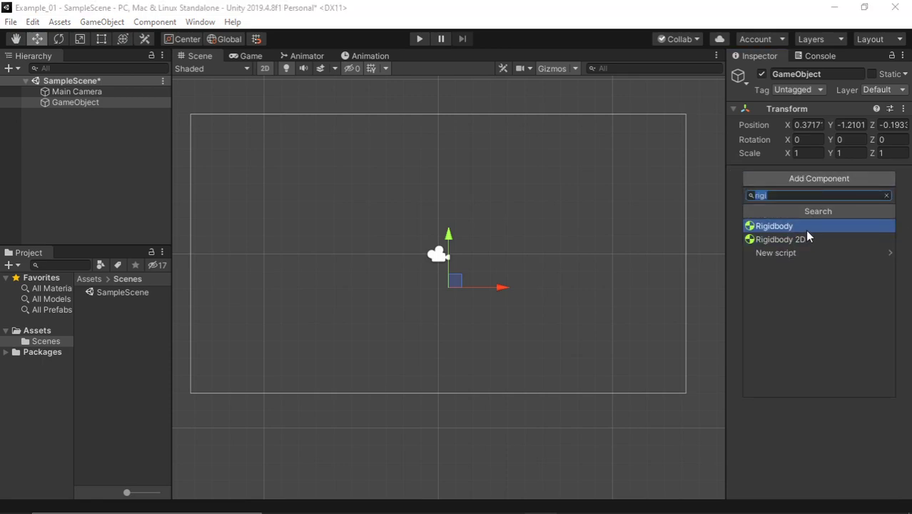
{"action": "left_click", "coordinate": [807, 236]}
{"action": "left_click", "coordinate": [903, 173]}
{"action": "left_click", "coordinate": [871, 236]}
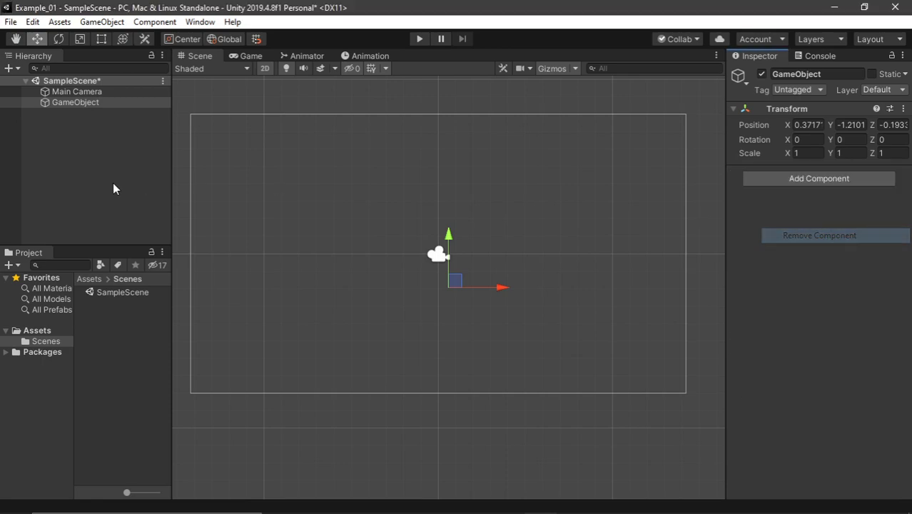
Delete the empty GameObject from SampleScene and save the scene.
{"action": "right_click", "coordinate": [69, 105]}
{"action": "left_click", "coordinate": [107, 175]}
{"action": "key", "text": "ctrl+s"}
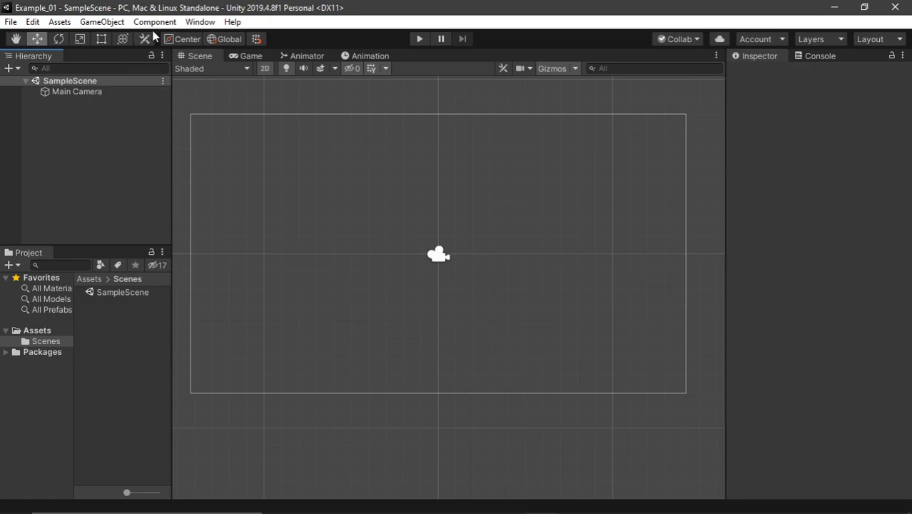
Dock the Inspector beside the Animation view, and reset the arrangement with the saved Lounge 2 layout.
{"action": "left_click", "coordinate": [200, 22]}
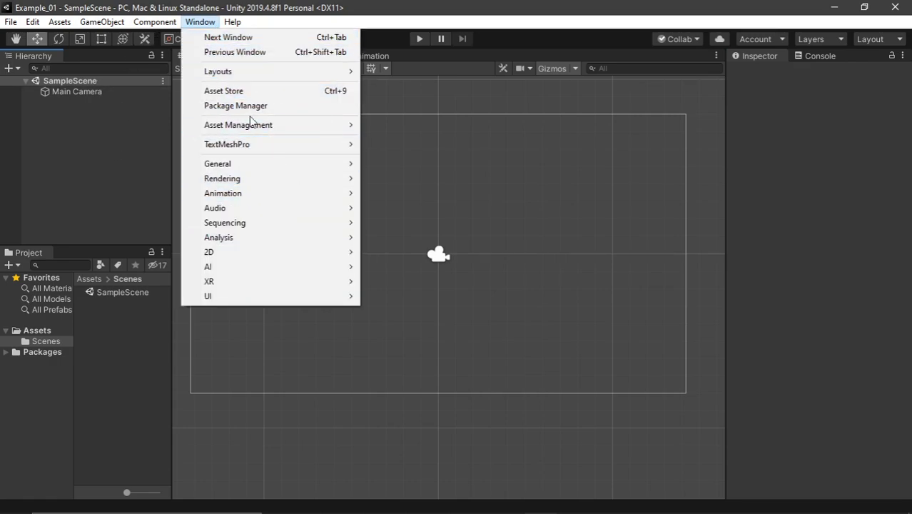
{"action": "left_click", "coordinate": [779, 85]}
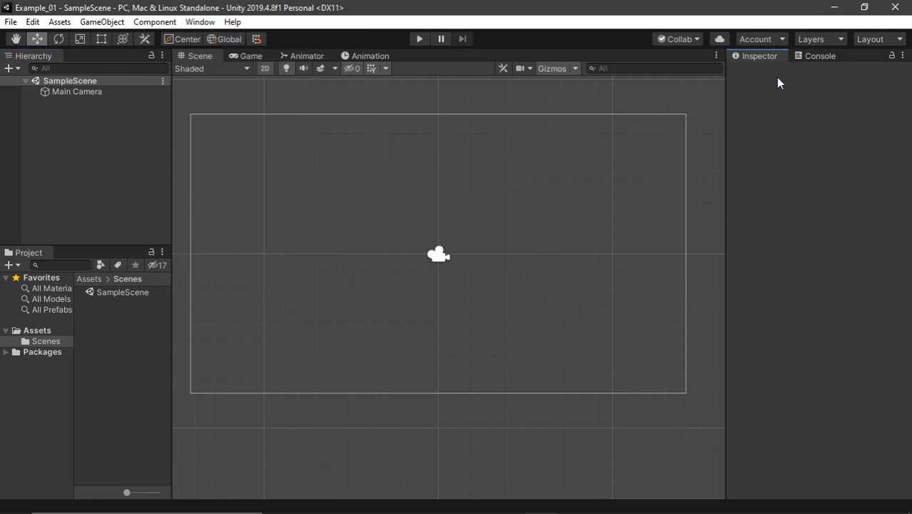
{"action": "left_click_drag", "start_coordinate": [759, 57], "coordinate": [402, 243]}
{"action": "left_click_drag", "start_coordinate": [350, 26], "coordinate": [578, 54]}
{"action": "left_click", "coordinate": [874, 41]}
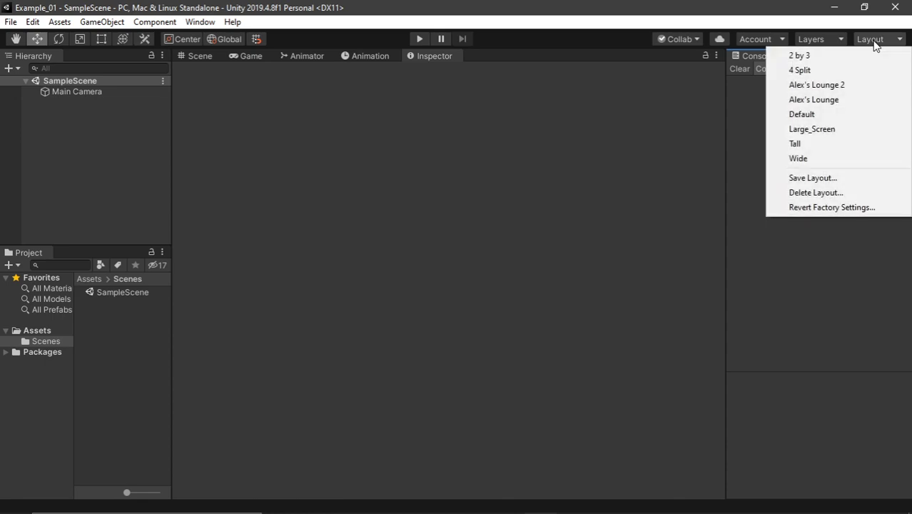
{"action": "left_click", "coordinate": [845, 85]}
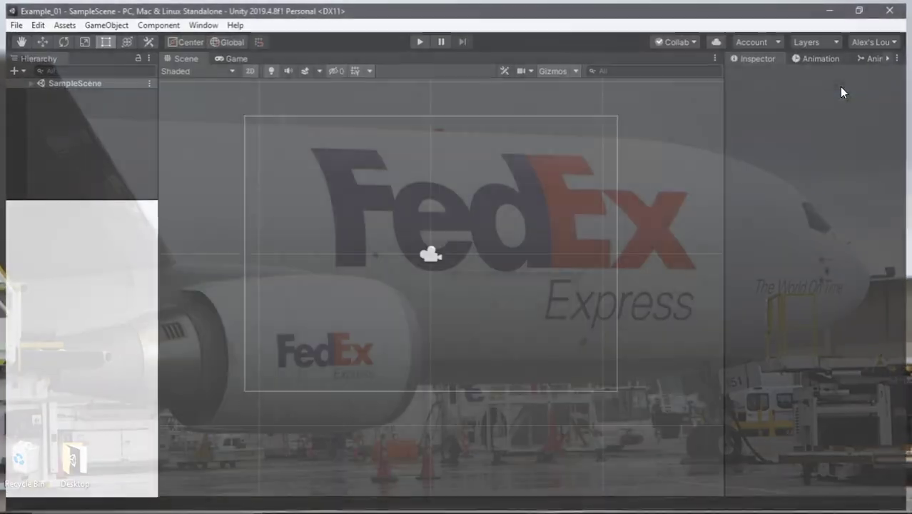
Try the 2 by 3, 4 Split and Large_Screen editor layouts one after another.
{"action": "left_click", "coordinate": [876, 39]}
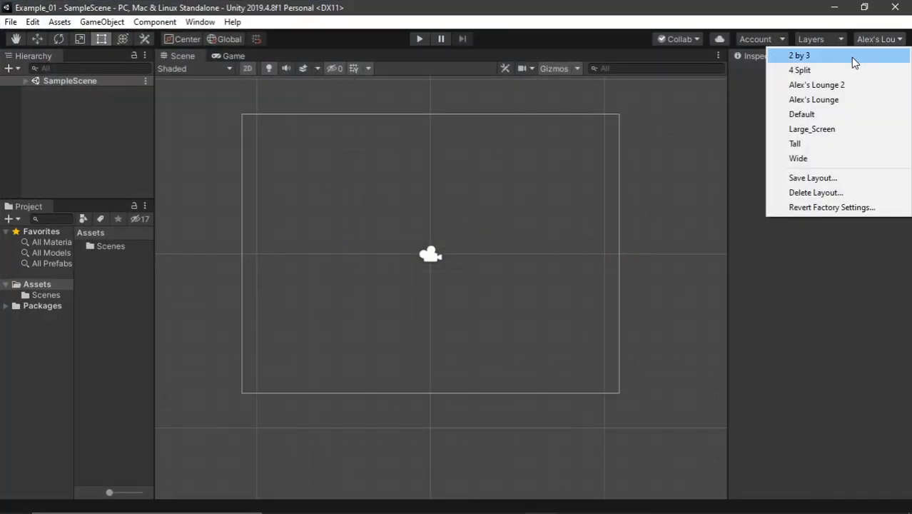
{"action": "left_click", "coordinate": [855, 55]}
{"action": "left_click", "coordinate": [864, 44]}
{"action": "left_click", "coordinate": [832, 77]}
{"action": "middle_click_drag", "start_coordinate": [297, 171], "coordinate": [315, 177]}
{"action": "scroll", "coordinate": [329, 205], "scroll_direction": "down", "scroll_amount": 2}
{"action": "scroll", "coordinate": [332, 207], "scroll_direction": "up", "scroll_amount": 1}
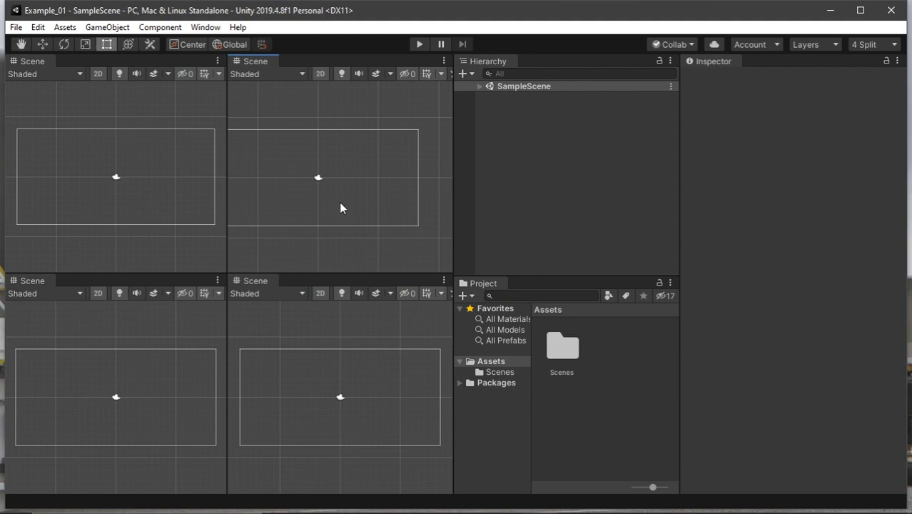
{"action": "left_click", "coordinate": [874, 44]}
{"action": "left_click", "coordinate": [842, 133]}
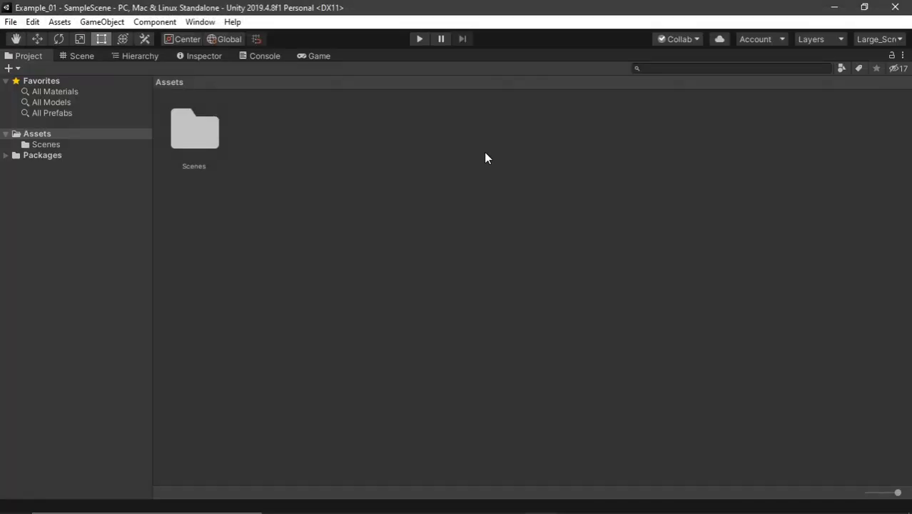
Switch the editor back to the saved Lounge 2 layout and adjust the Scene view around the camera.
{"action": "left_click", "coordinate": [865, 40]}
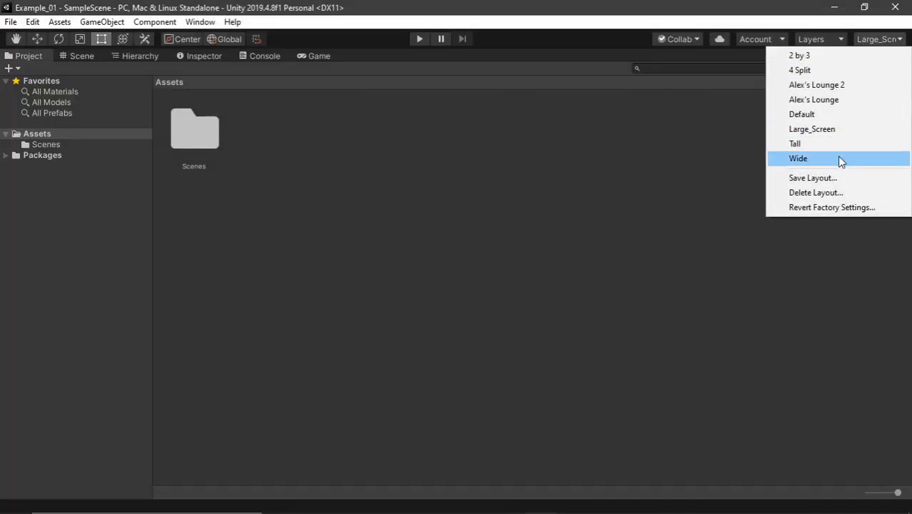
{"action": "left_click", "coordinate": [820, 84]}
{"action": "middle_click_drag", "start_coordinate": [532, 171], "coordinate": [525, 194]}
{"action": "scroll", "coordinate": [517, 196], "scroll_direction": "up", "scroll_amount": 2}
{"action": "middle_click_drag", "start_coordinate": [451, 214], "coordinate": [458, 196]}
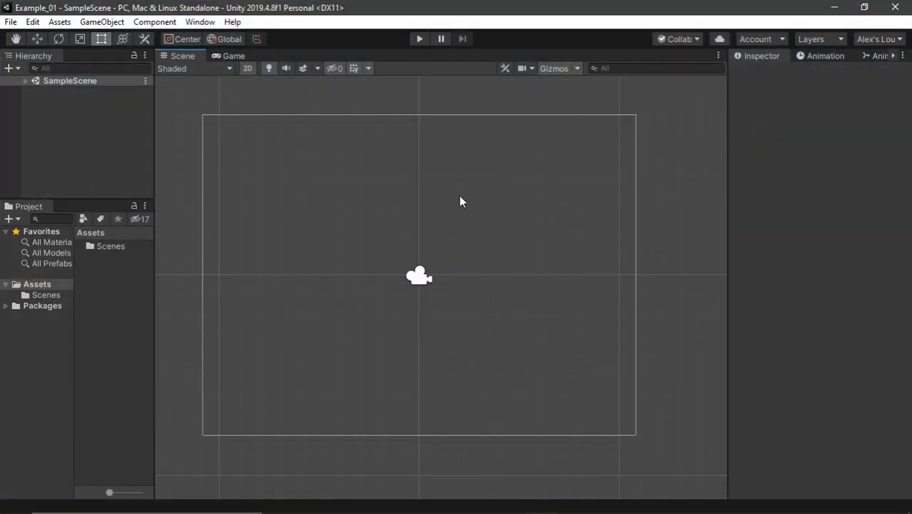
Expand SampleScene in the Hierarchy and enlarge the Hierarchy's height relative to the Project area below it.
{"action": "mouse_move", "coordinate": [51, 197]}
{"action": "left_mouse_down"}
{"action": "mouse_move", "coordinate": [59, 224]}
{"action": "mouse_move", "coordinate": [59, 207]}
{"action": "left_mouse_up"}
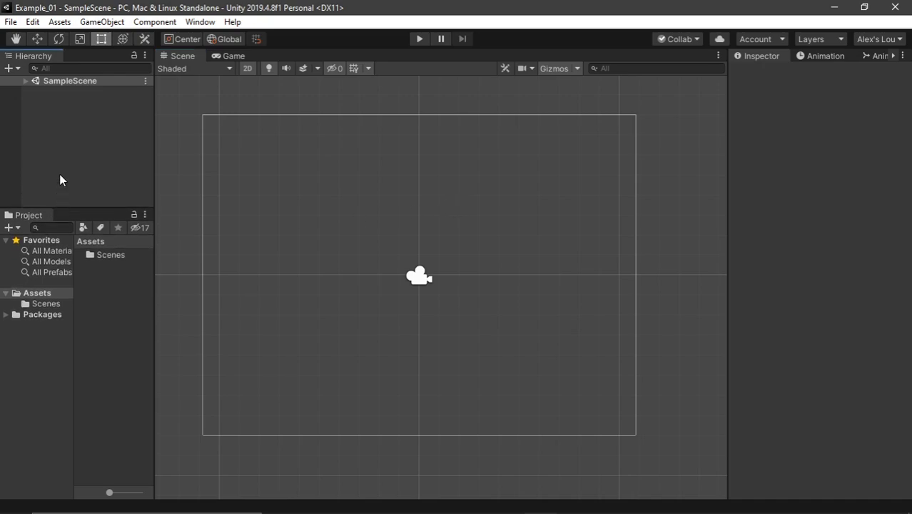
{"action": "left_click", "coordinate": [25, 81]}
{"action": "left_click_drag", "start_coordinate": [104, 209], "coordinate": [103, 268]}
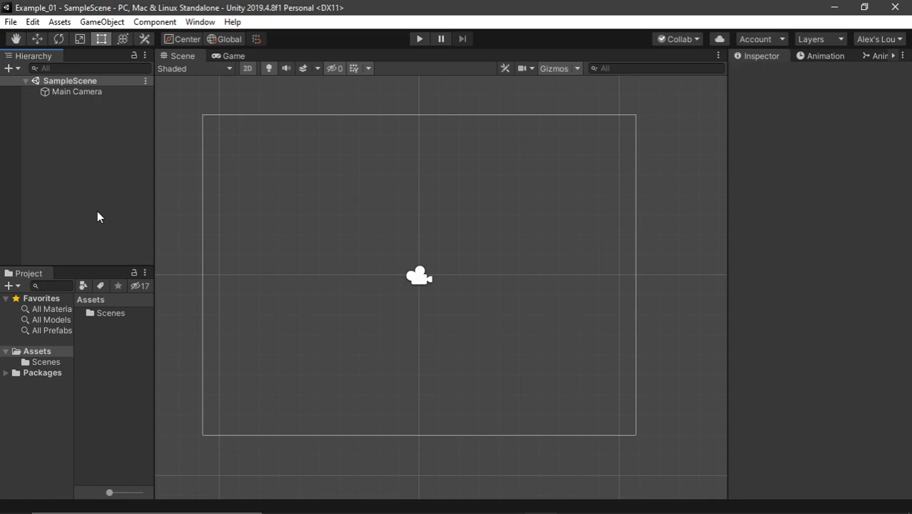
{"action": "left_click_drag", "start_coordinate": [103, 265], "coordinate": [103, 239]}
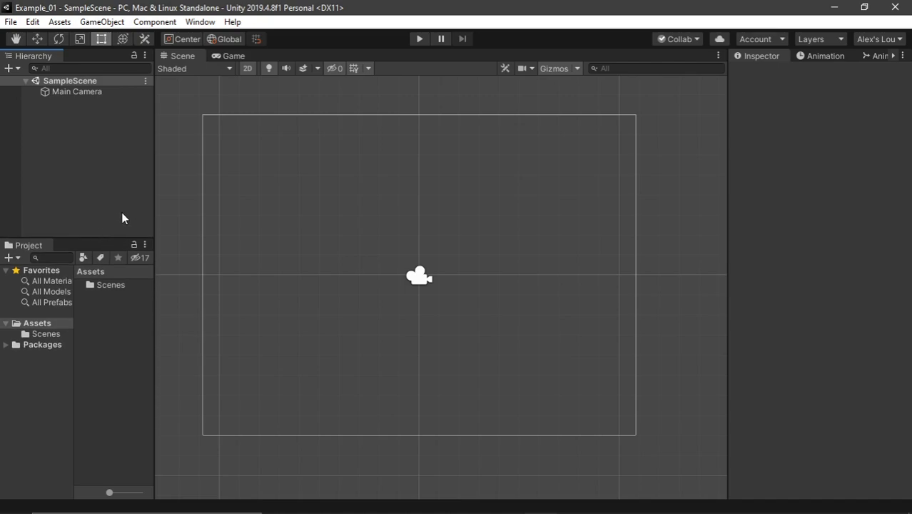